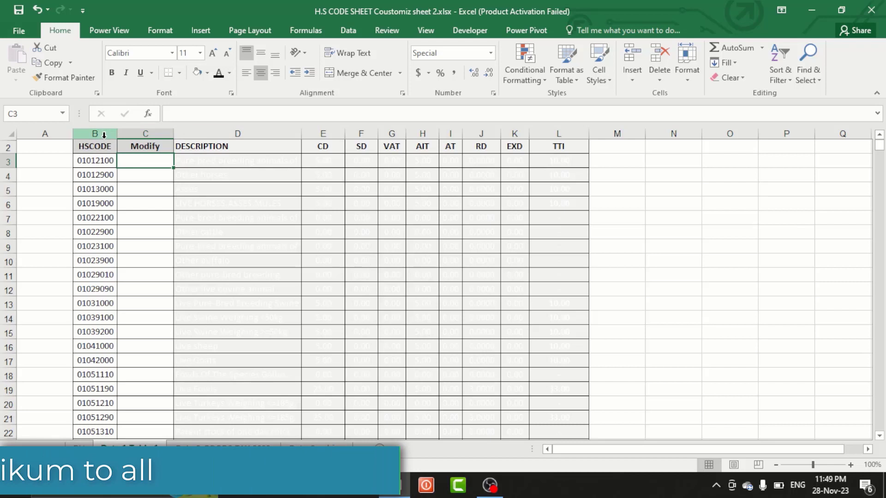
Step: Inspect the HSCODE and Modify columns and their first cells
left_click(111, 133)
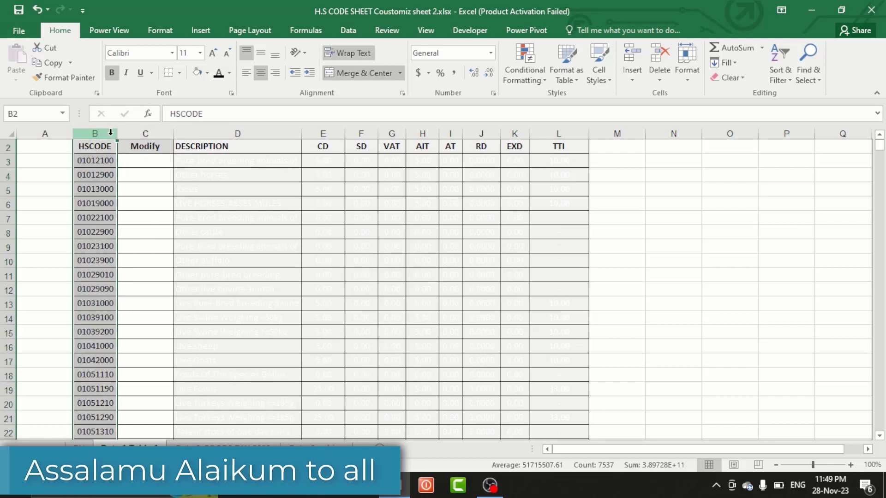
left_click_drag(111, 133, 147, 164)
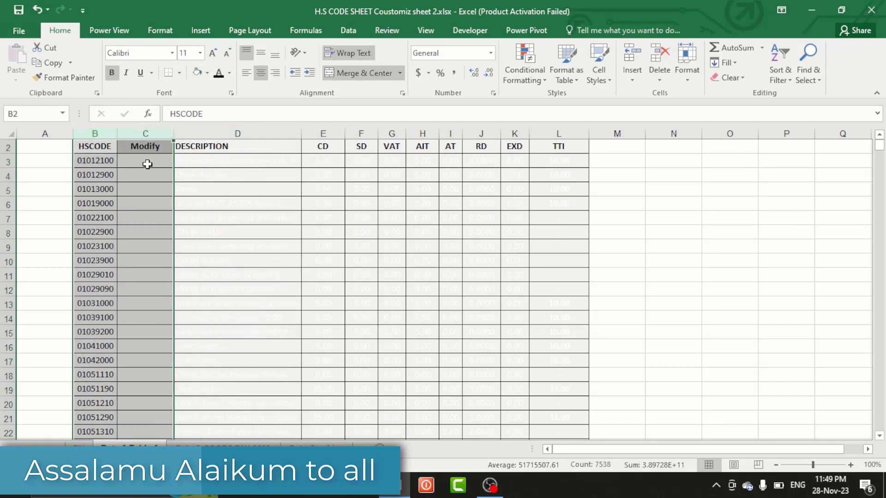
left_click(145, 133)
left_click(93, 131)
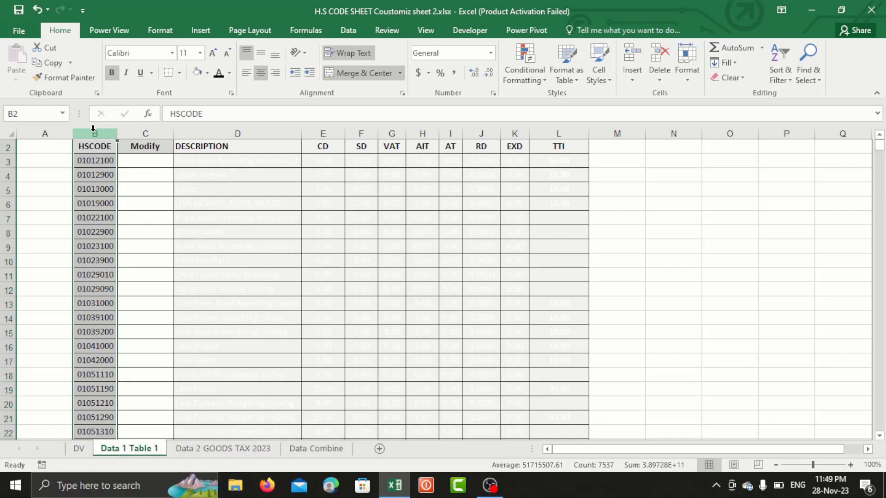
left_click(144, 146)
left_click(103, 133)
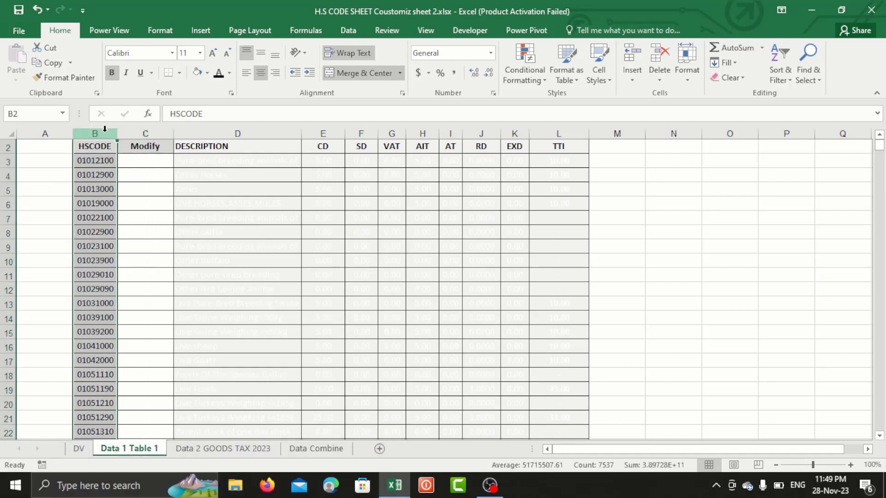
left_click(145, 173)
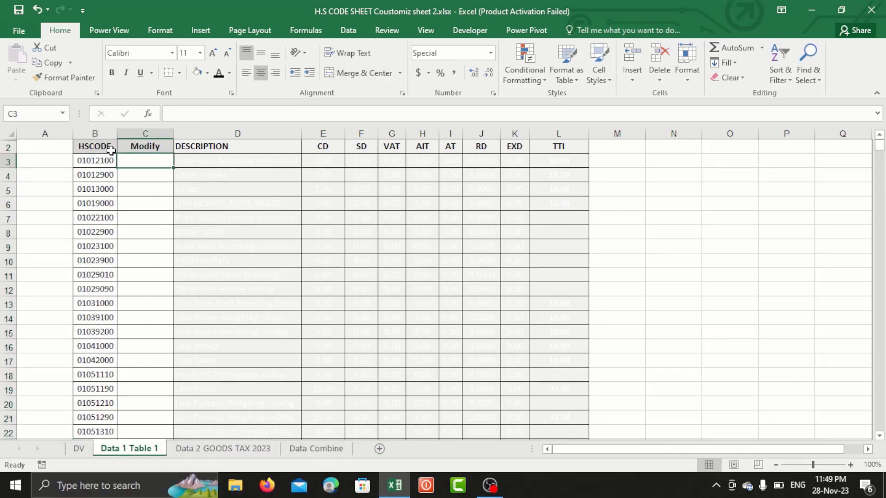
left_click(95, 134)
left_click(145, 167)
Step: Copy the first HS code from B3 into C3 and add dots to make 101.21.00
left_click(108, 162)
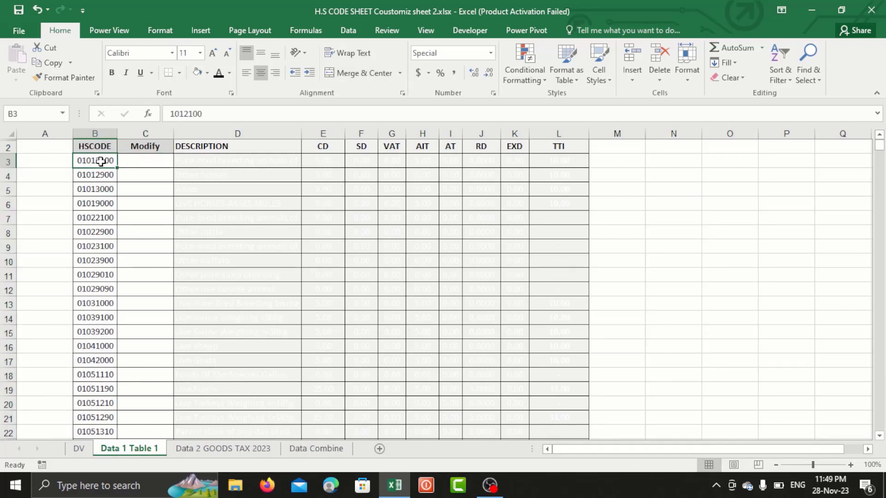
key("ctrl+c")
left_click(139, 165)
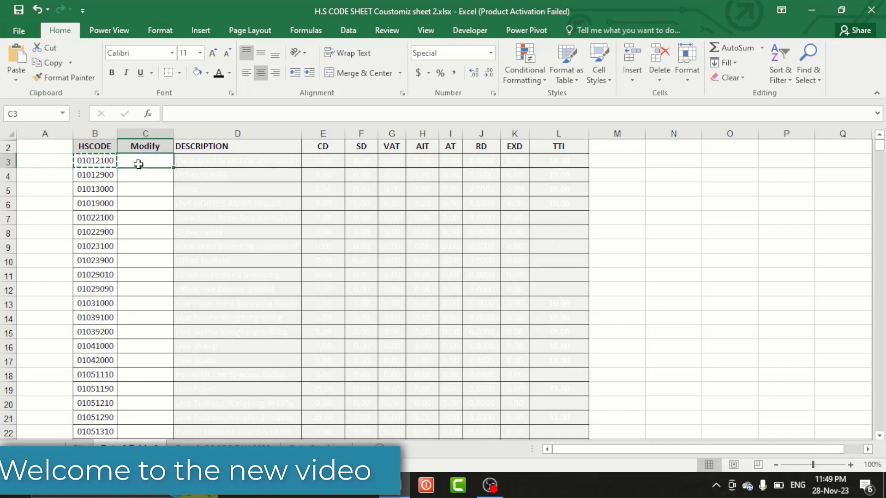
key("ctrl+v")
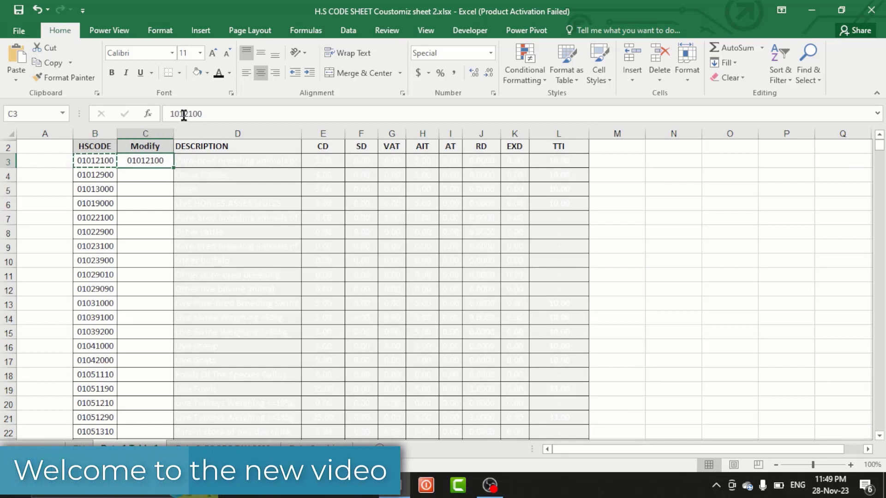
left_click(184, 114)
type(".21.")
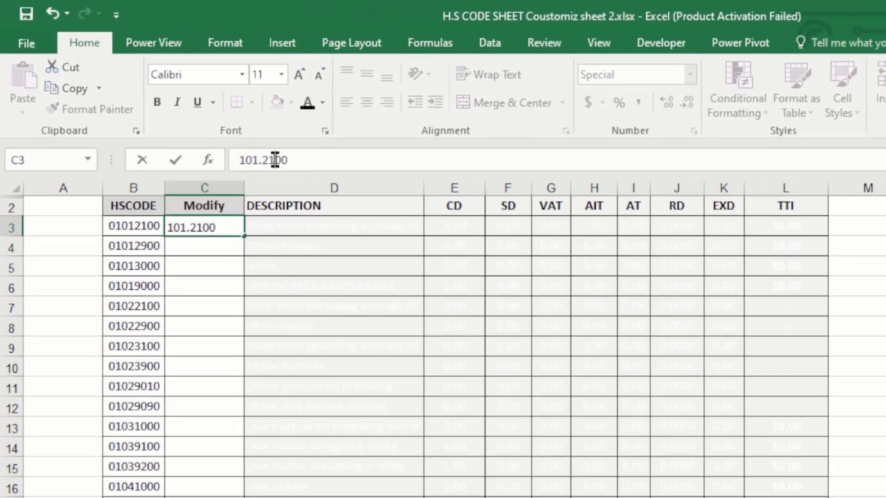
key("Return")
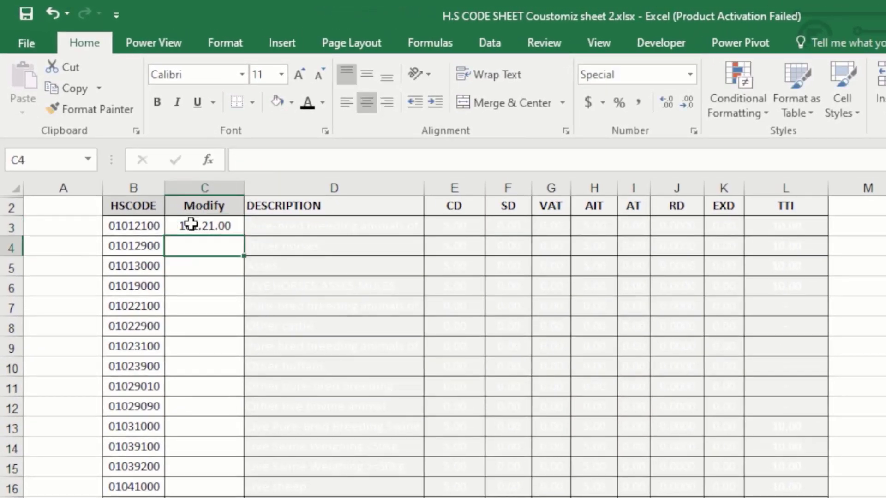
Step: Compare the dotted code in C3 with the HS codes in B3 to B5
left_click(191, 224)
left_click(182, 250)
left_click(146, 242)
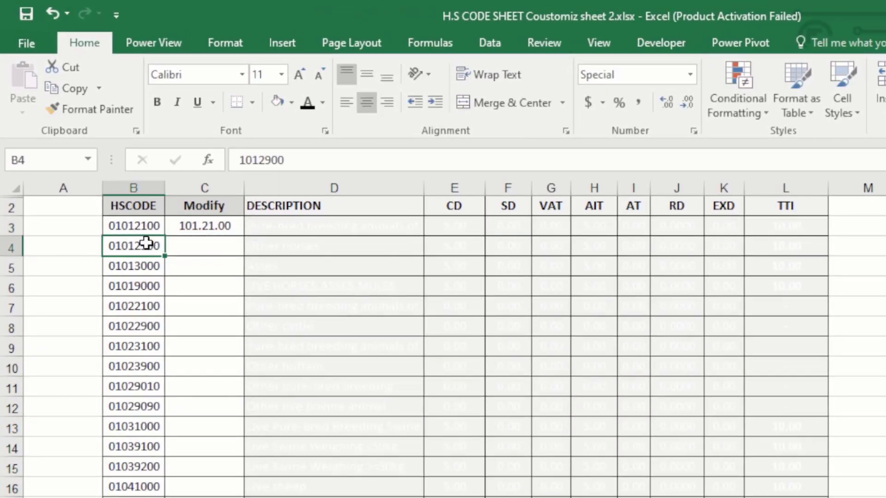
key("ctrl+End")
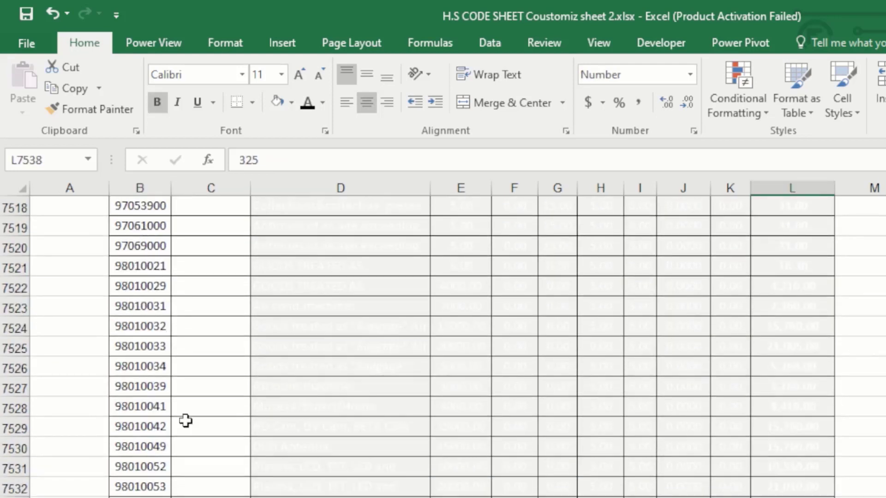
key("ctrl+Home")
left_click(195, 247)
left_click(162, 227)
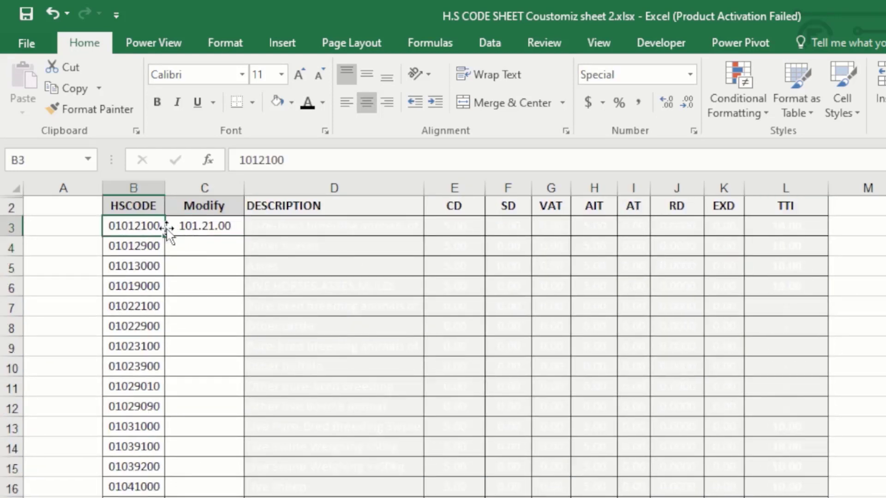
left_click(206, 223)
left_click(176, 248)
left_click(148, 261)
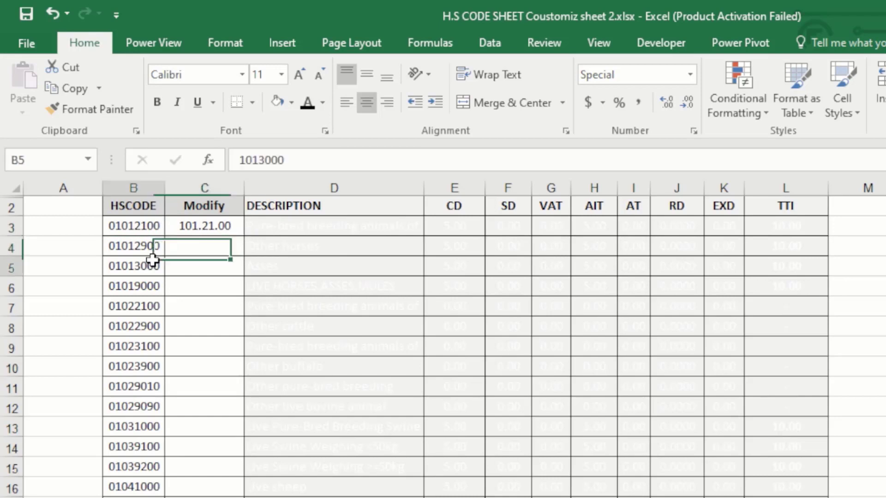
left_click(205, 226)
left_click(176, 247)
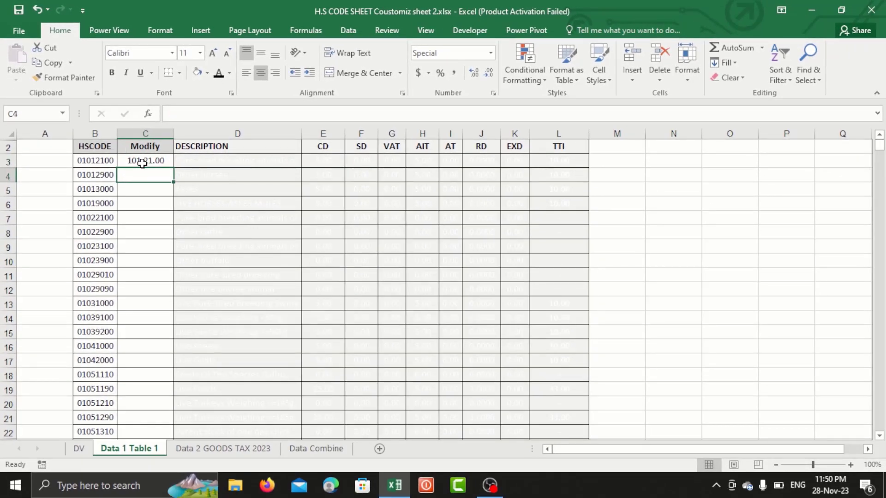
Step: Clear the manual 101.21.00 entry from C3
left_click(142, 163)
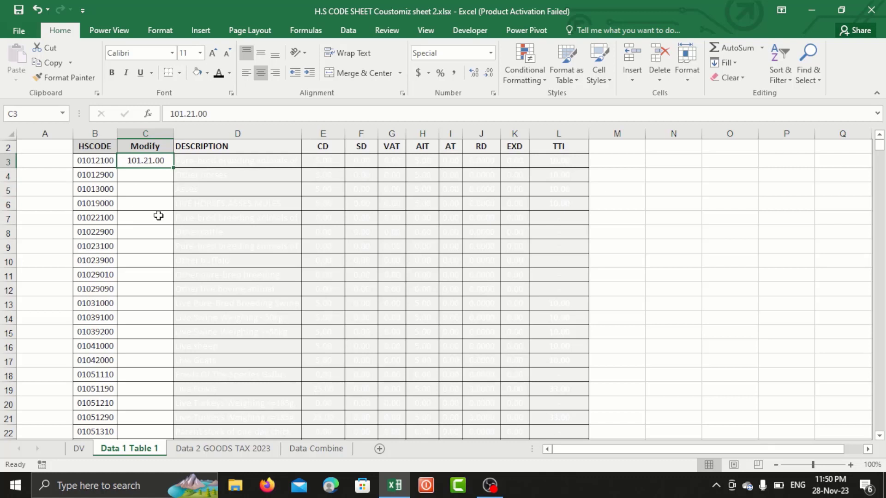
key("Delete")
left_click(158, 176)
Step: Hide columns D through L so HSCODE sits beside Modify
left_click(104, 136)
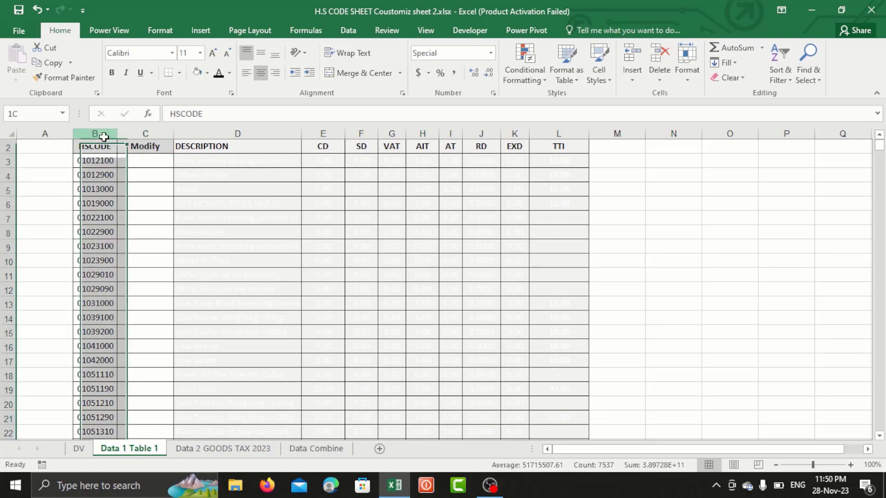
mouse_move(104, 136)
left_mouse_down()
mouse_move(557, 120)
mouse_move(619, 134)
left_mouse_up()
left_click(392, 231)
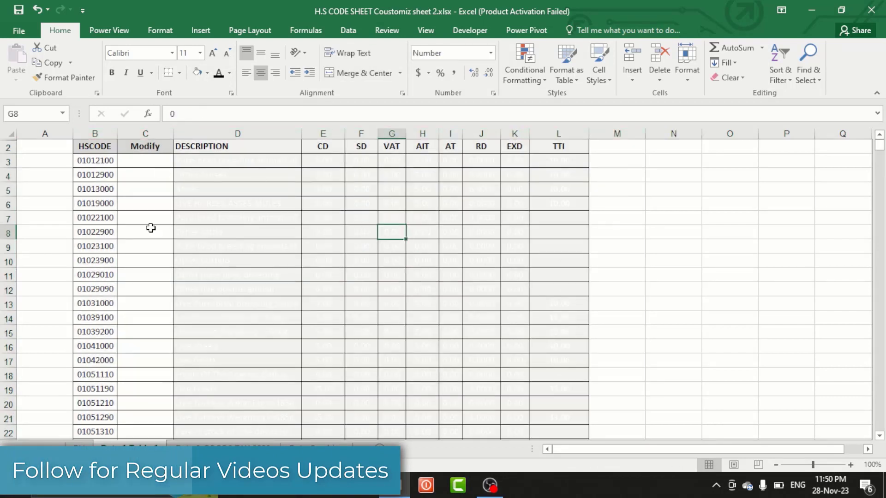
left_click(142, 159)
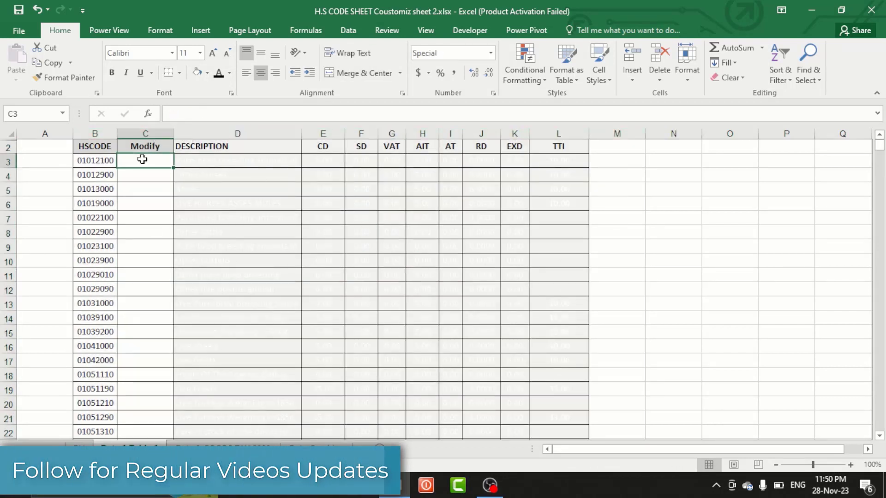
left_click(227, 132)
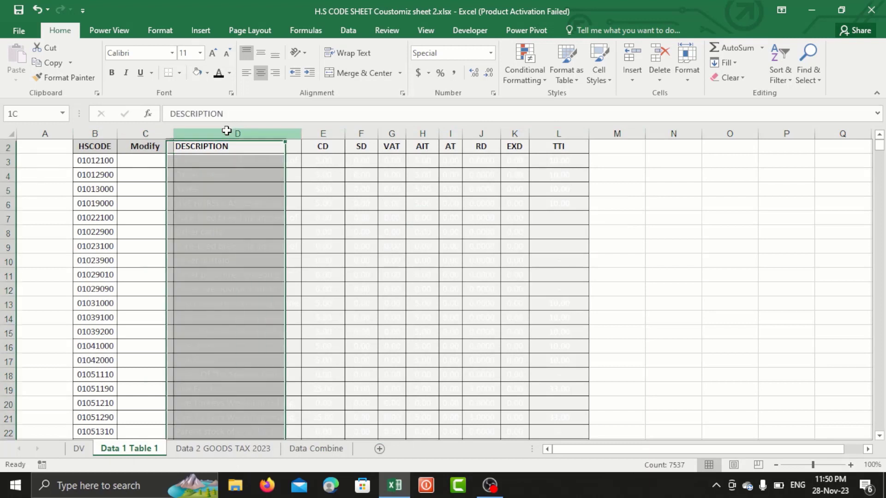
left_click_drag(227, 131, 558, 133)
right_click(443, 199)
left_click(474, 371)
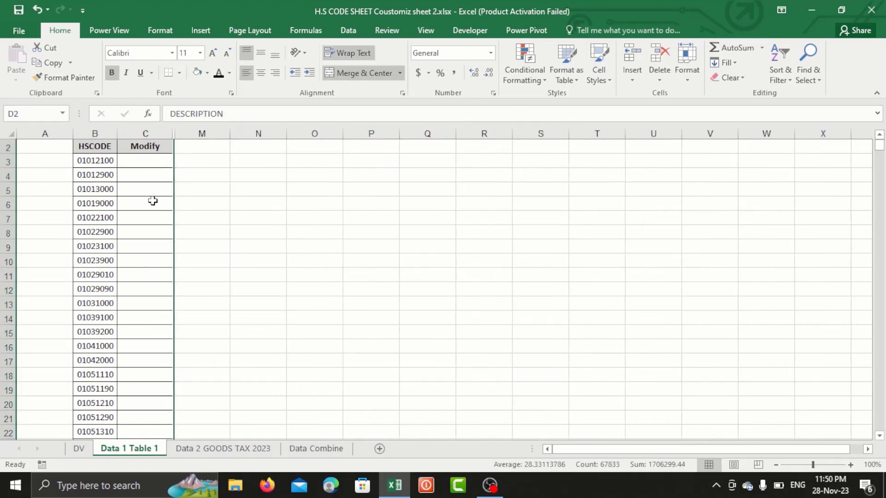
left_click(152, 165)
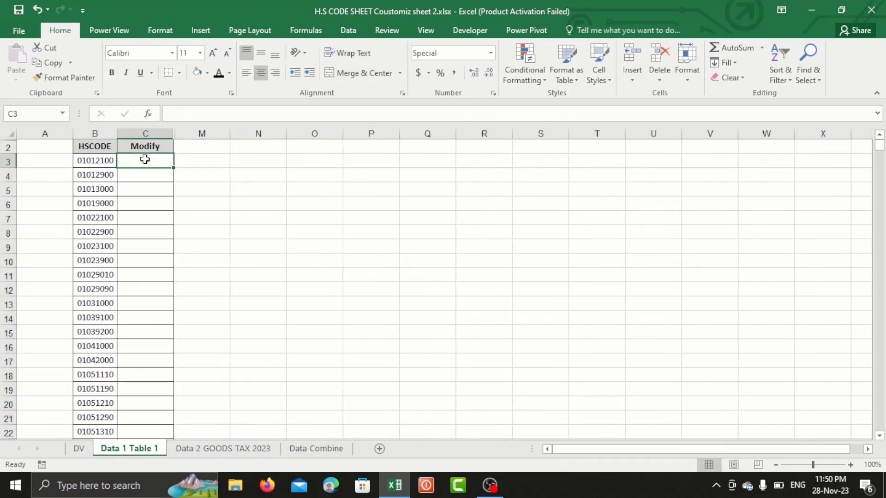
Step: Enter =LEFT(B3,4) in C3 to take the HS code's first four digits
type("=")
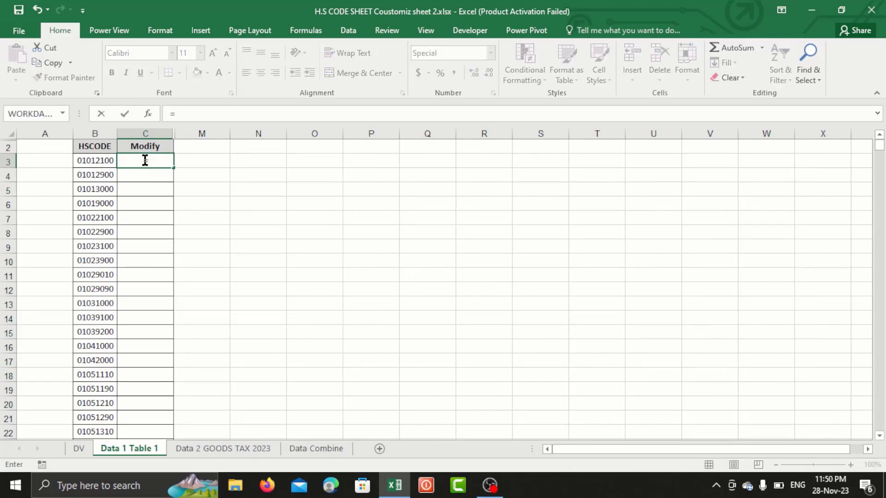
type("lef")
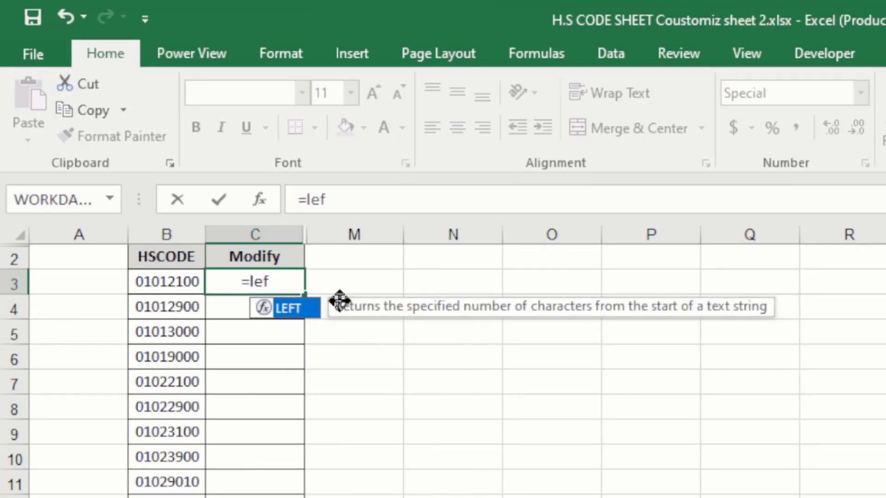
double_click(284, 309)
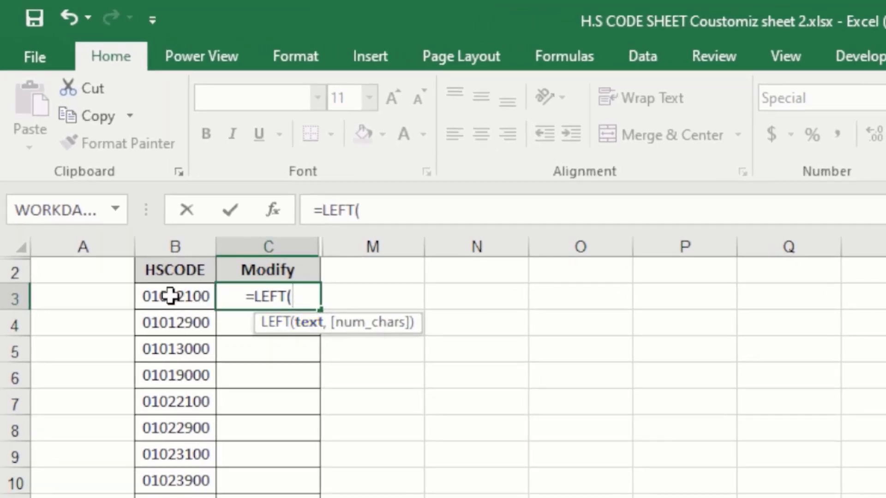
left_click(178, 298)
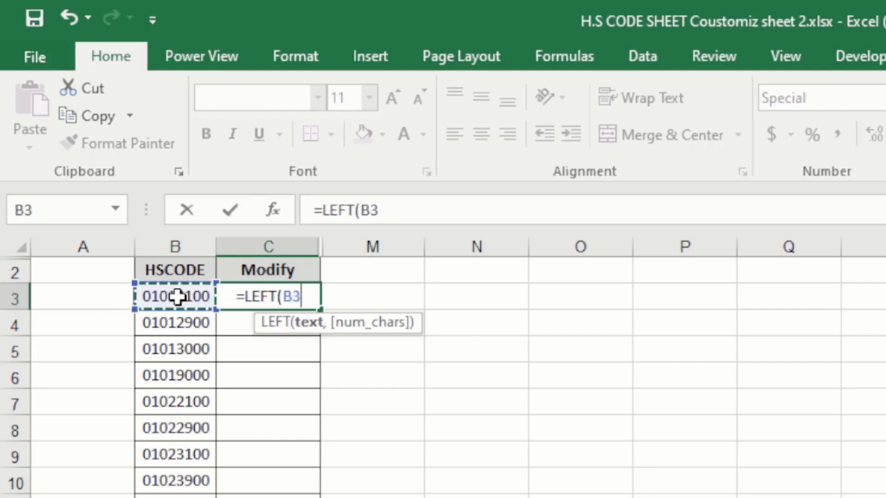
type(",")
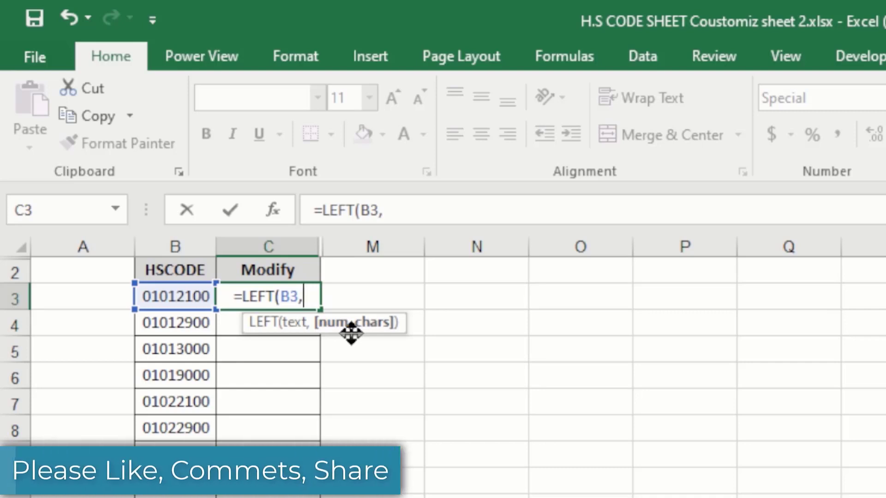
type("4")
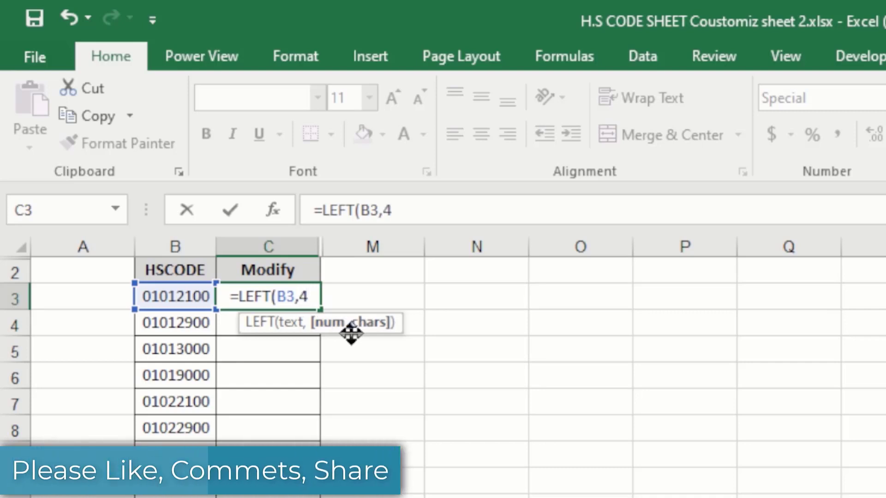
type(")")
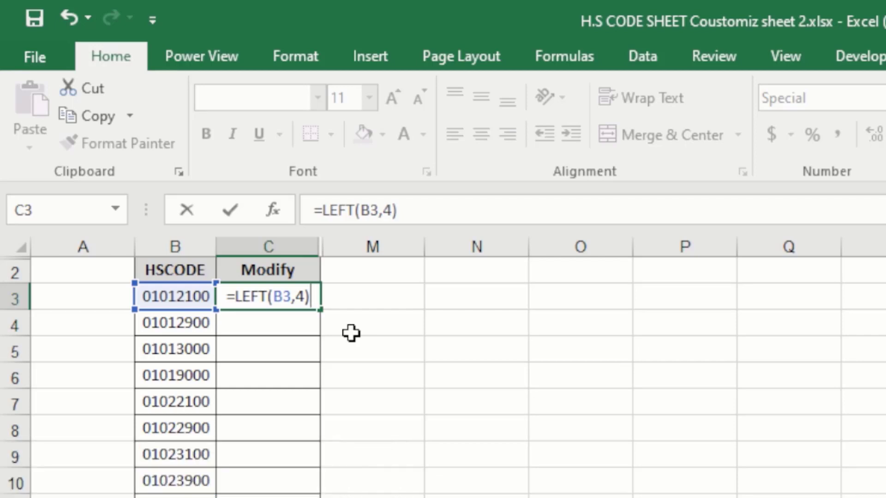
Step: Extend the C3 formula to =LEFT(B3,4)&"."&MID(b3,5,2)
type("^")
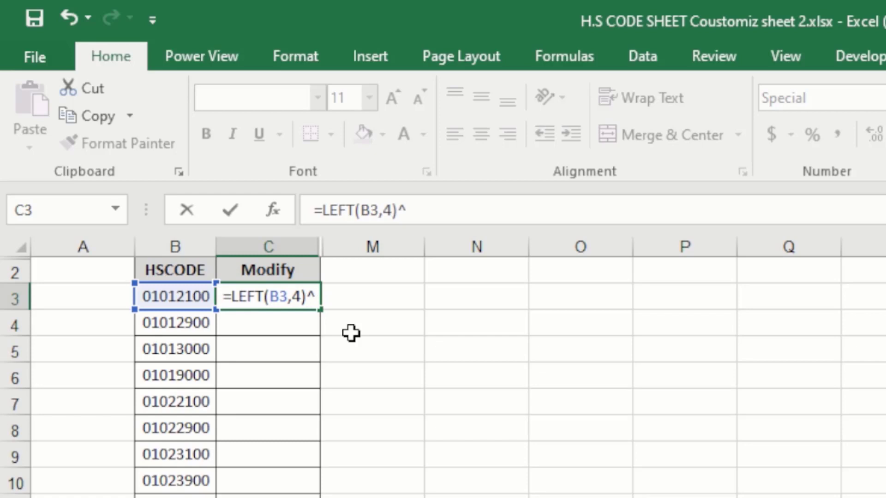
key("BackSpace")
type("&")
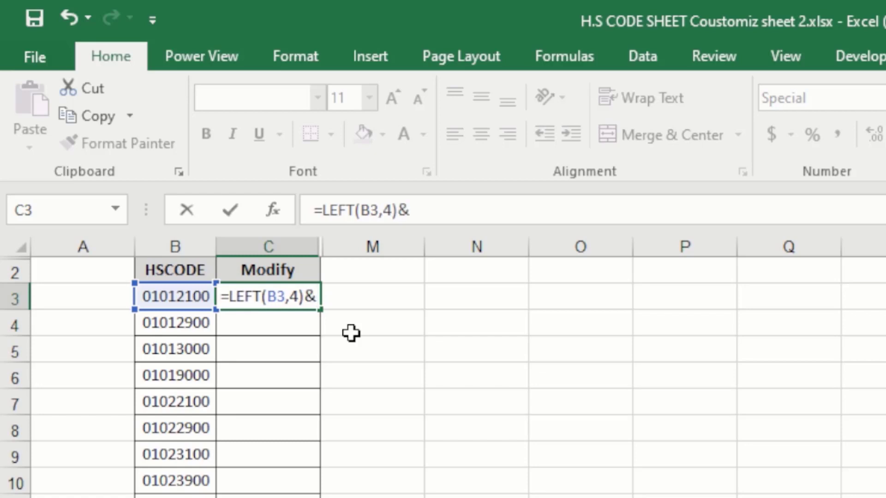
type("\"")
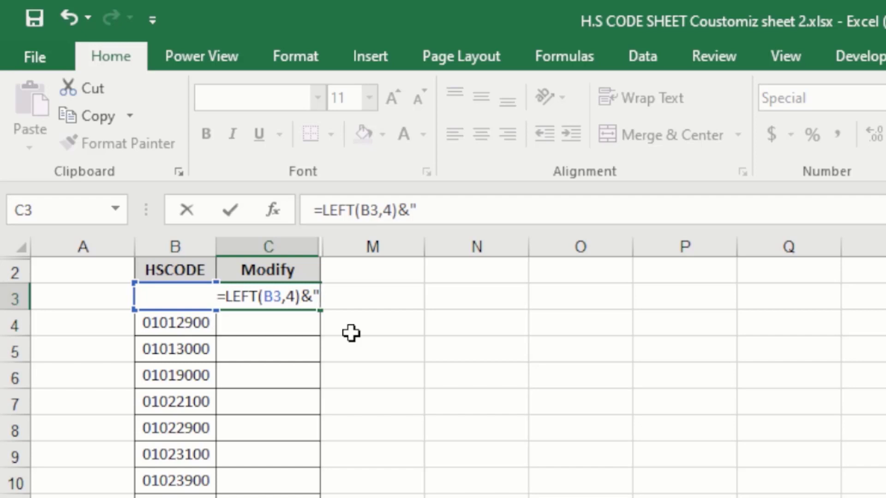
type(".")
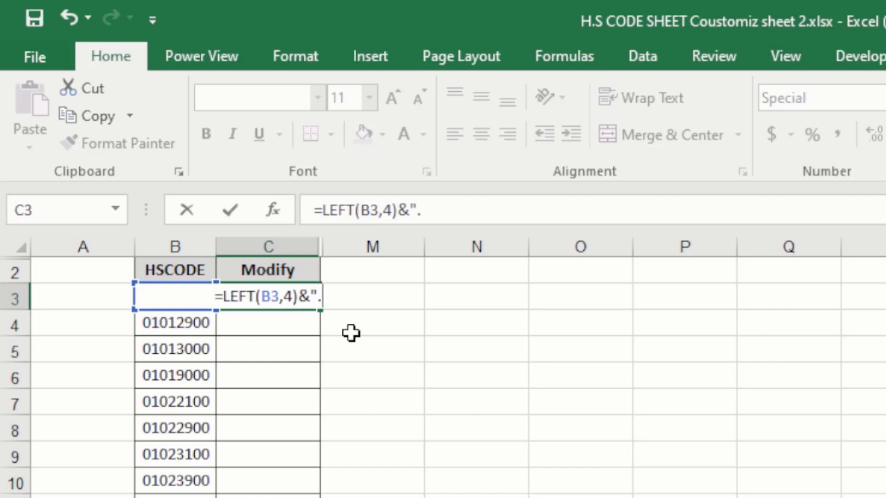
type("\"")
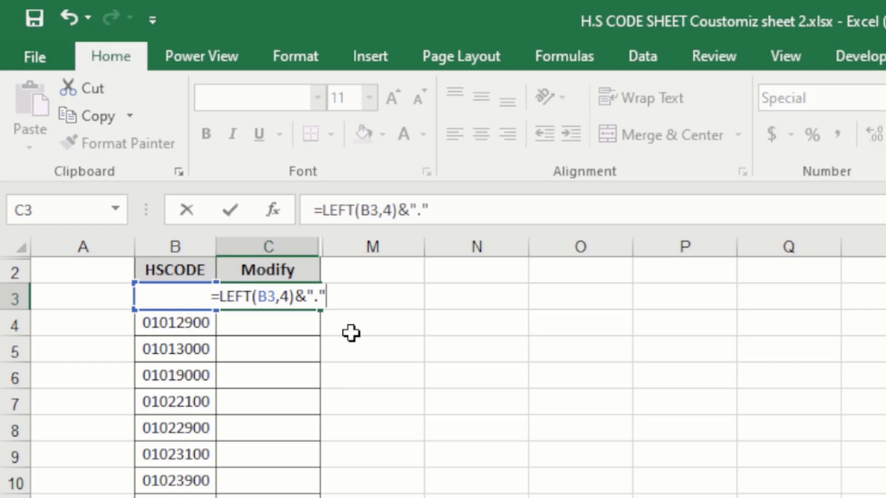
type("&")
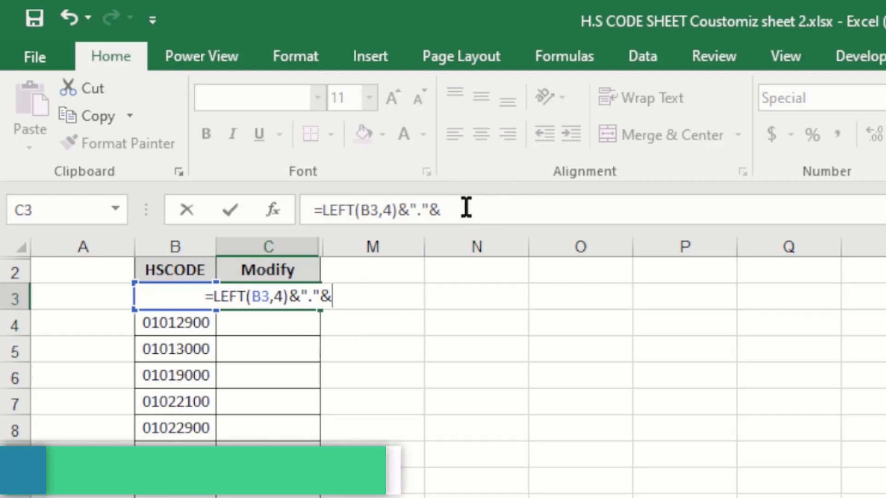
left_click(466, 208)
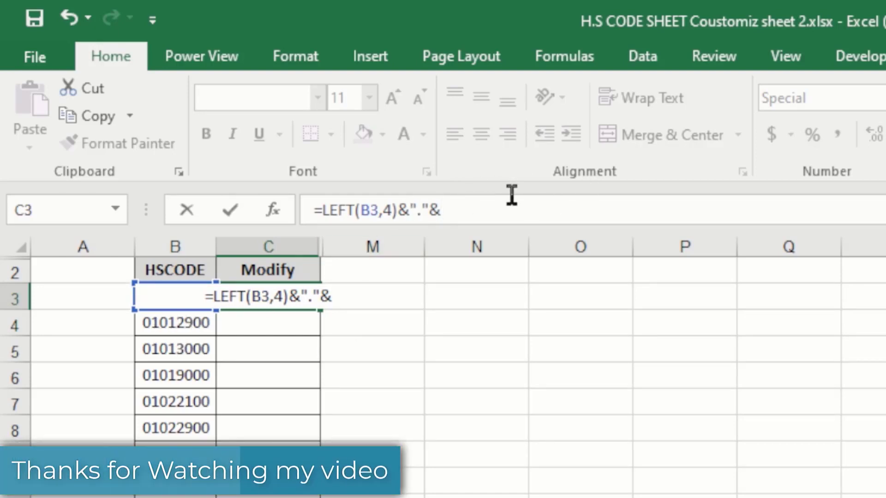
key("Home")
key("End")
type("m")
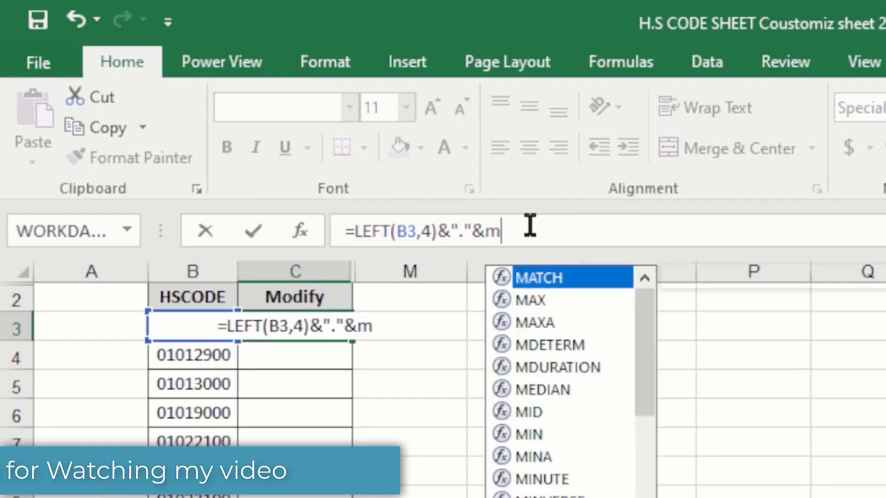
type("id")
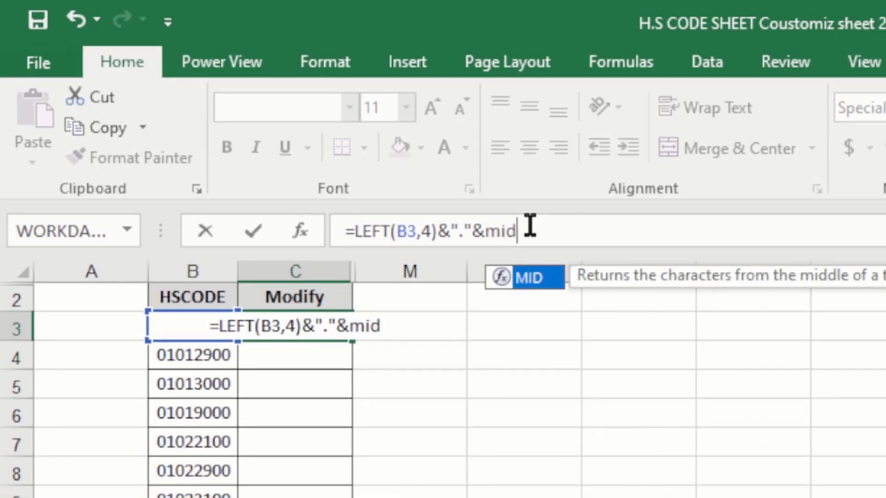
key("Tab")
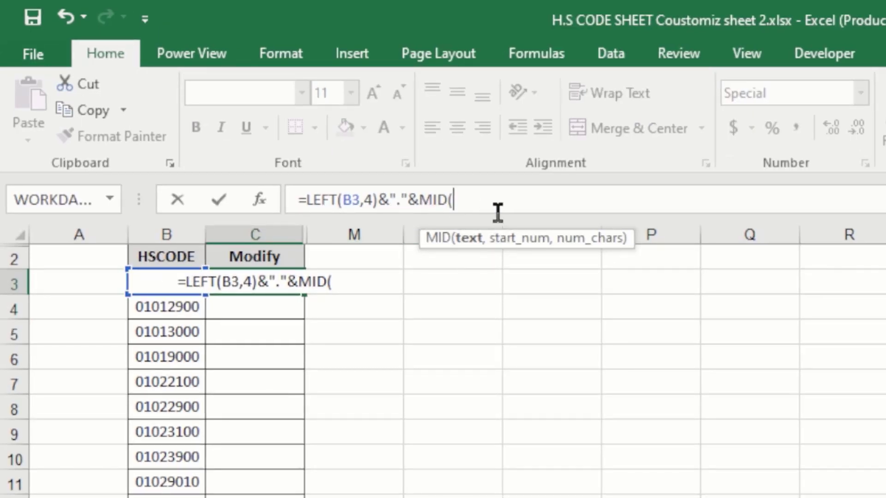
type("b")
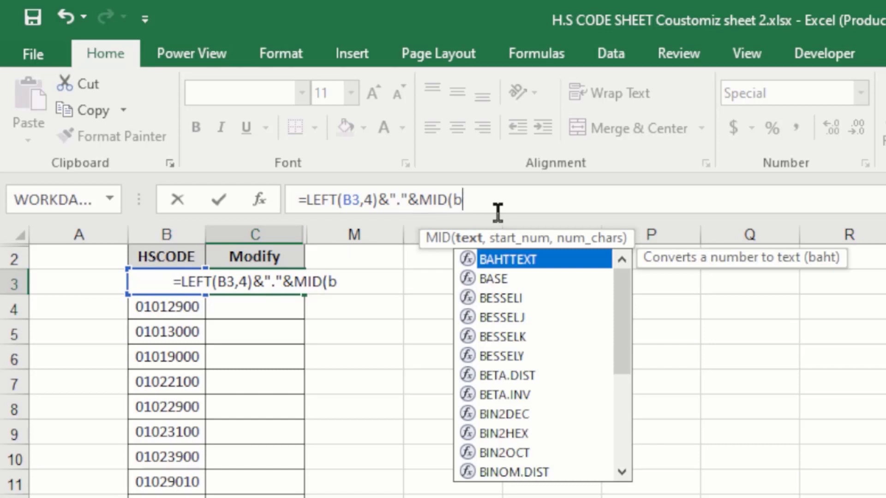
type("3")
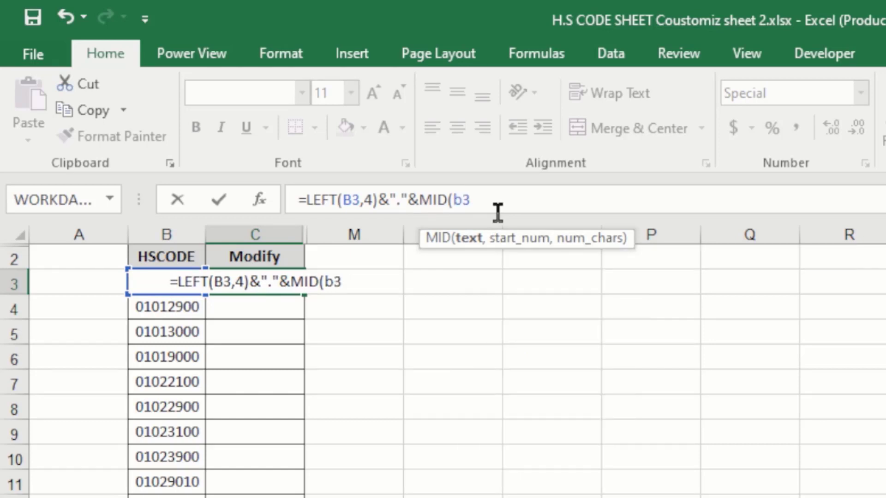
type(",")
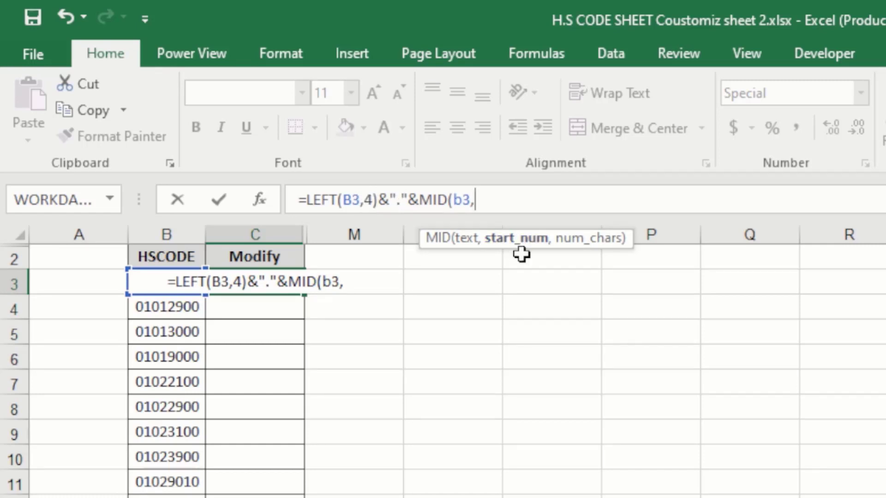
type("5")
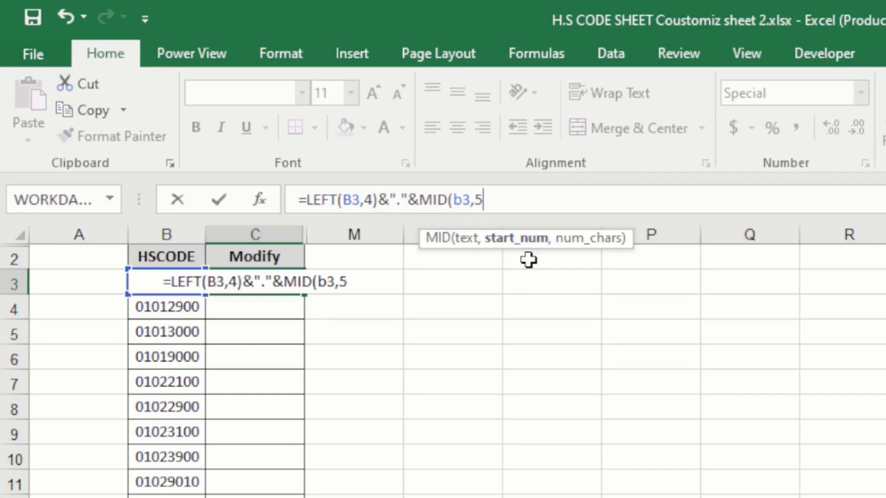
type(",")
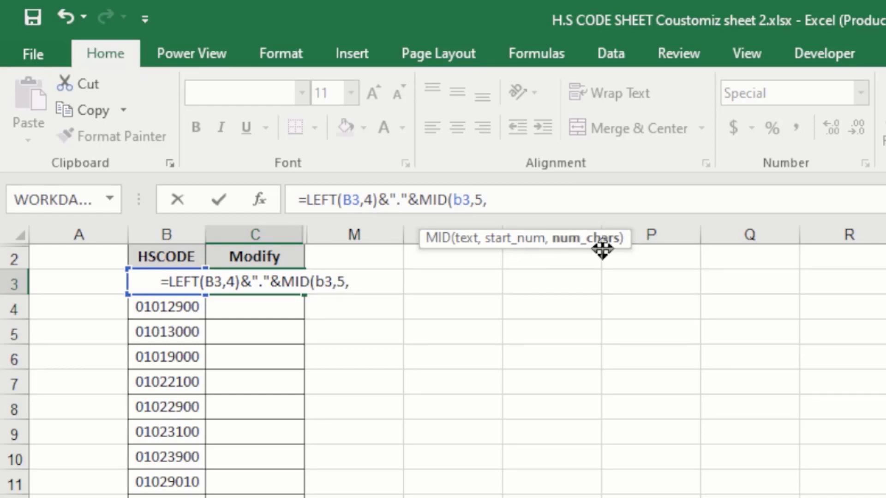
type("2")
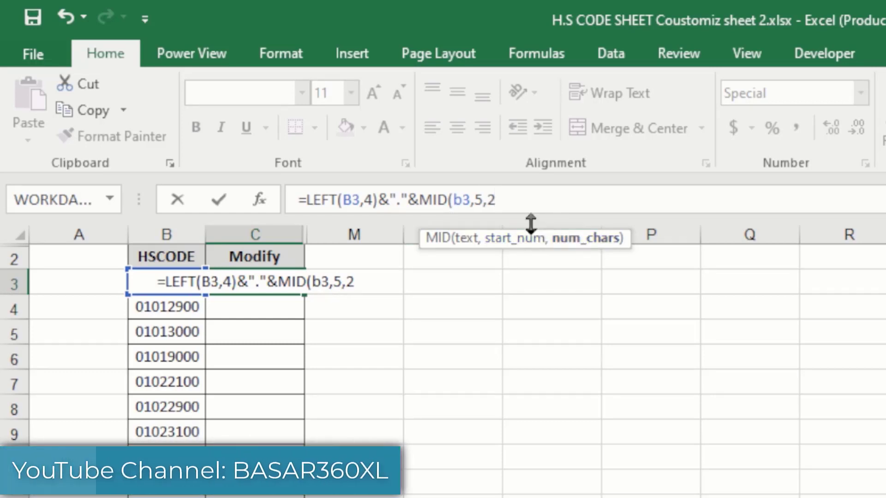
type(")")
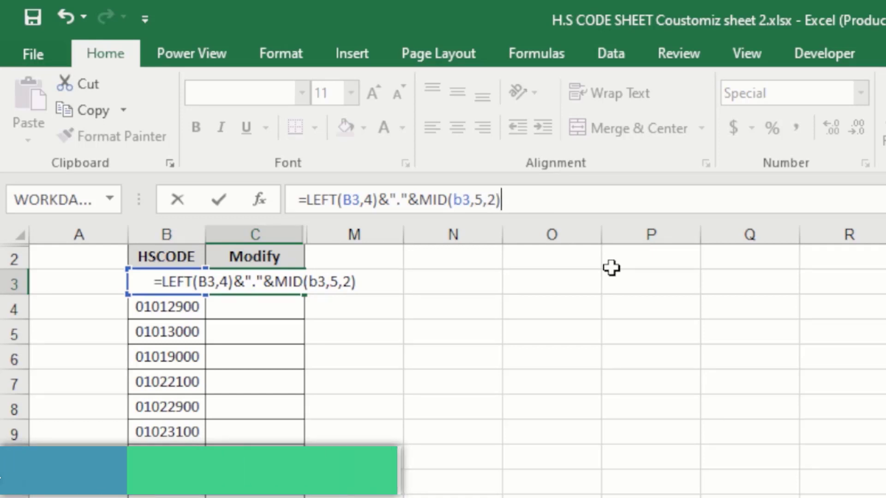
type("^")
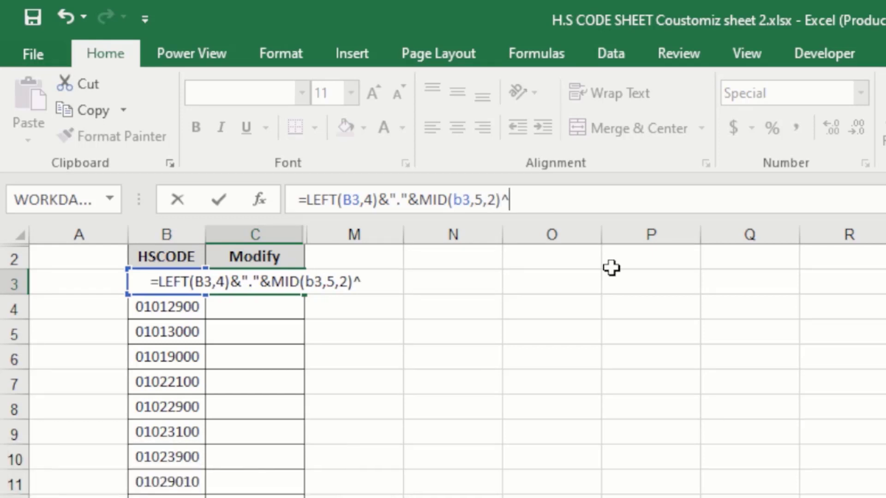
Step: Remove the stray ^ and append &"."&RIGHT(b,2) to the C3 formula
key("BackSpace")
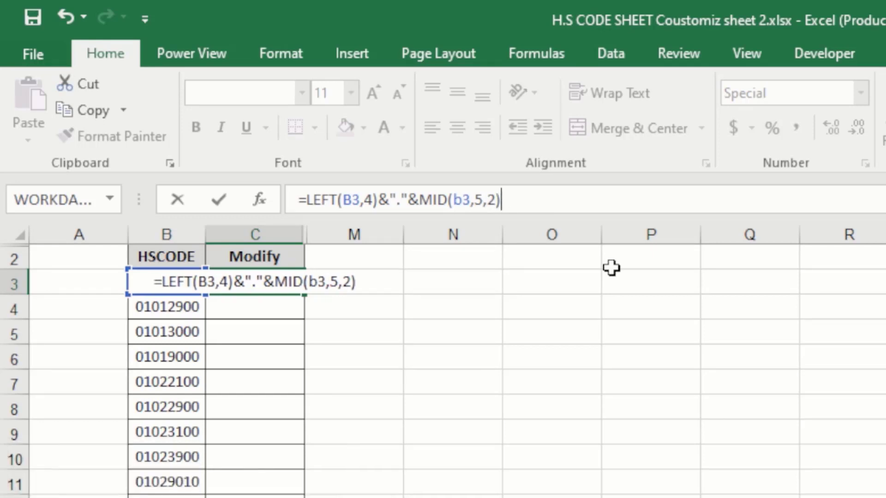
type("&")
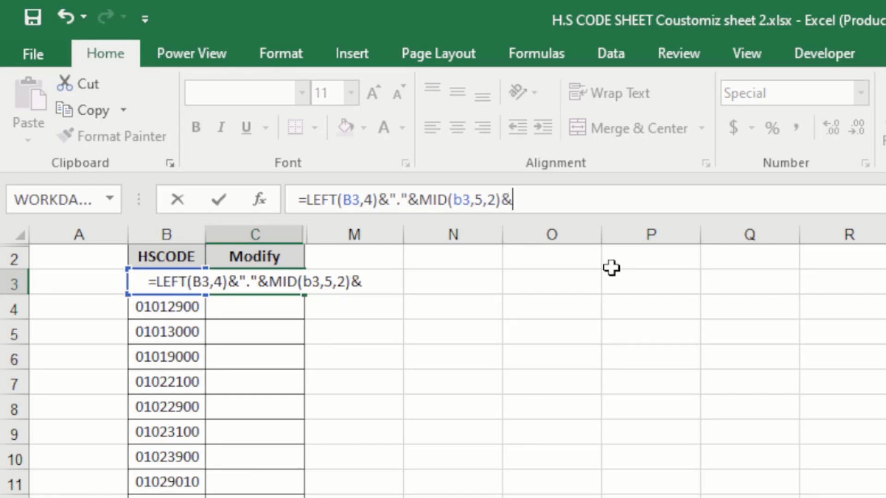
type("\"")
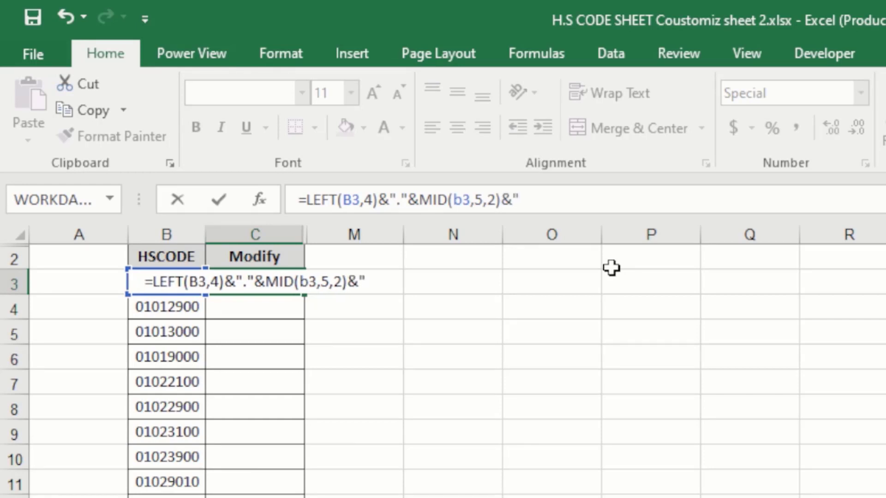
type(".\"")
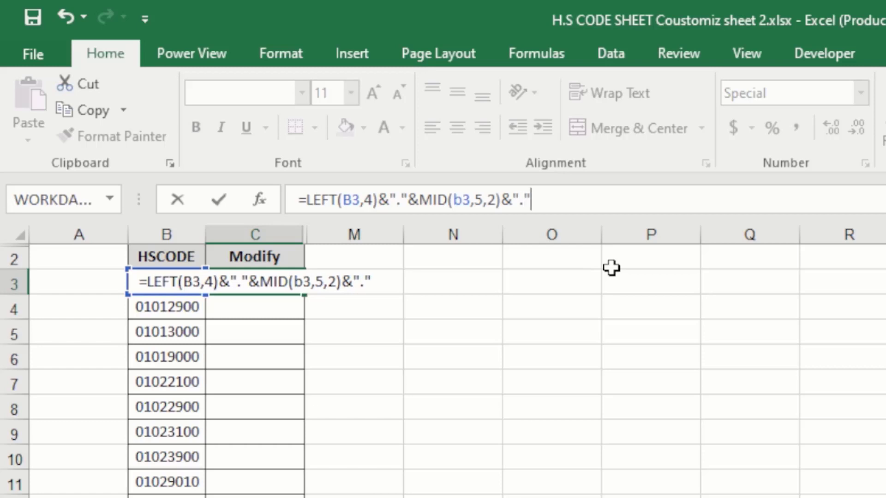
type("&")
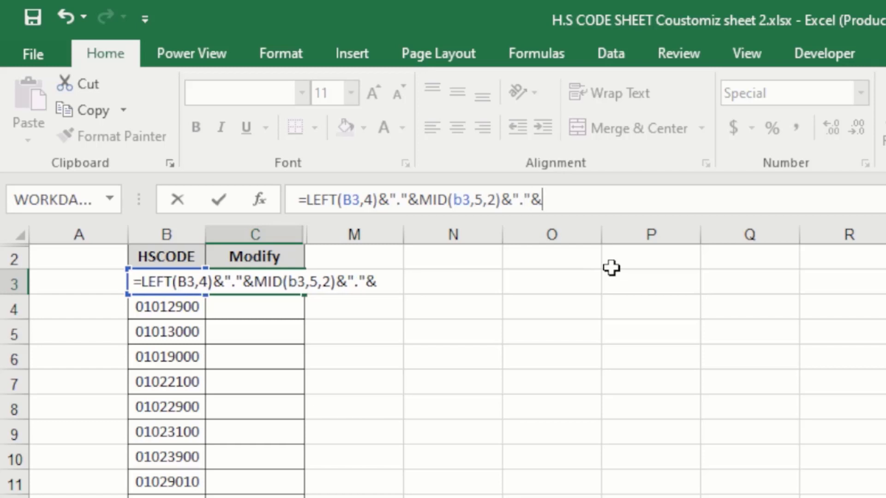
type("r")
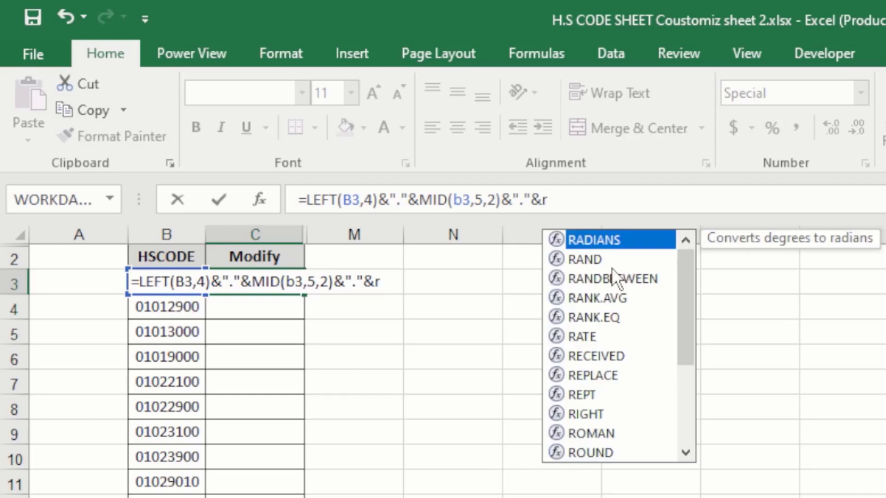
type("igh")
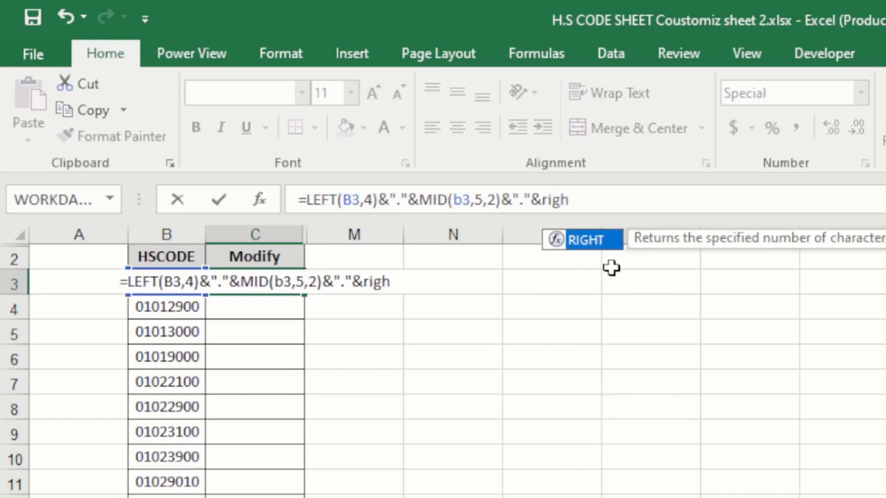
key("Tab")
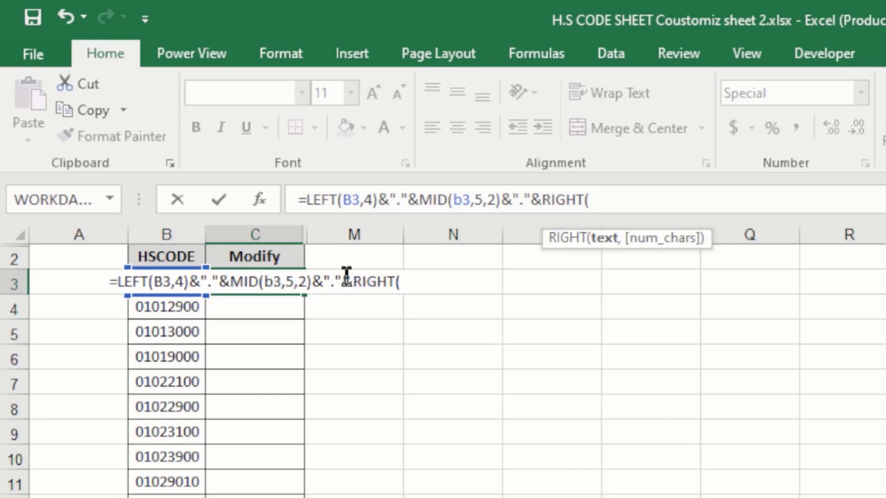
type("b")
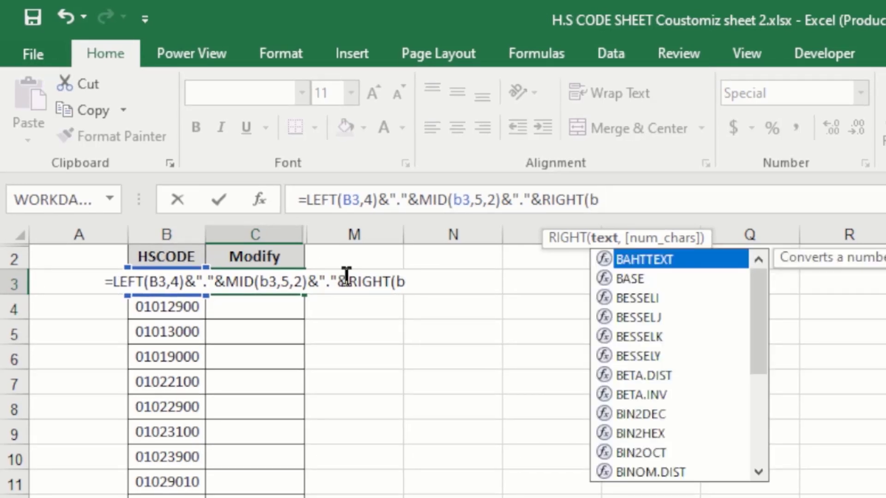
type(",")
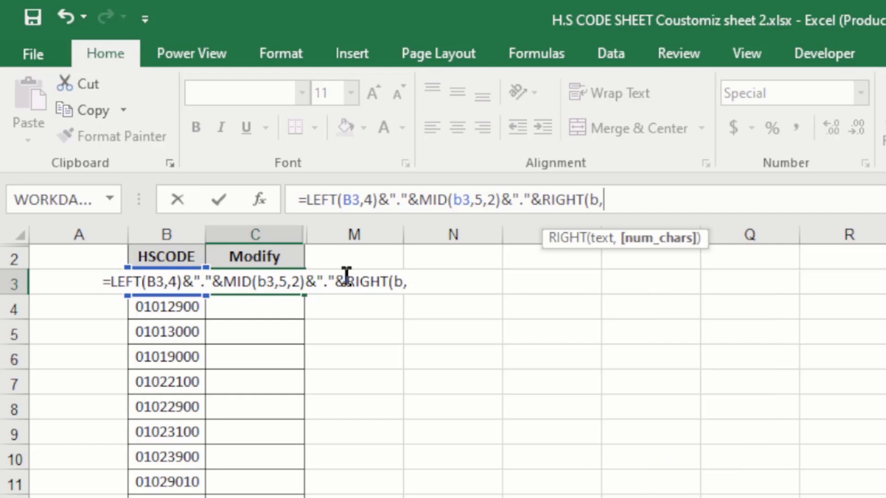
type("2")
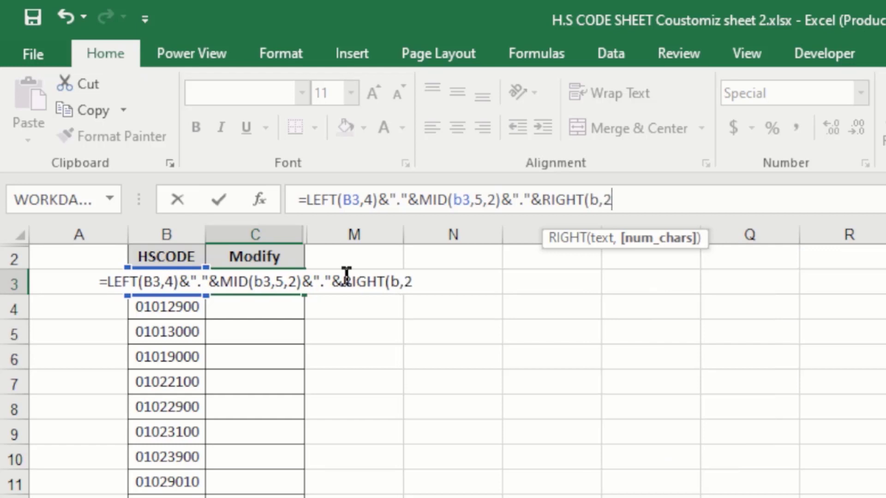
type(")")
Step: Fix the RIGHT reference to B3 so C3 returns 1012.10.00
key("Return")
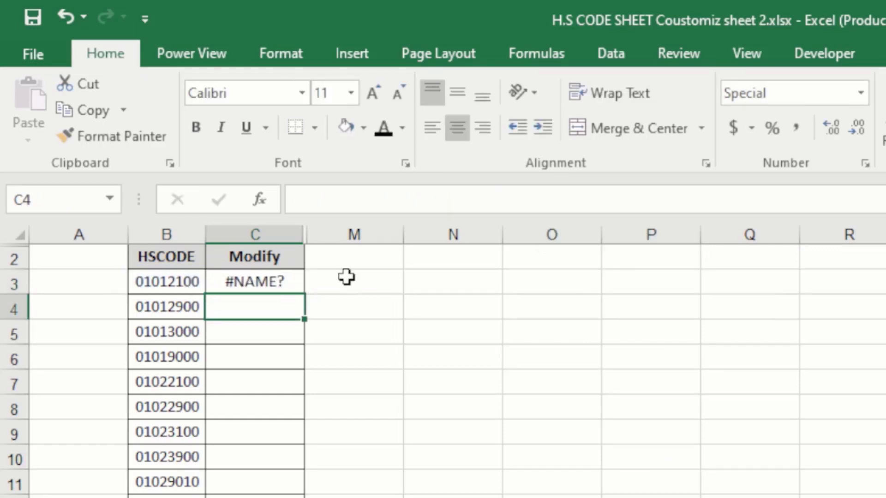
key("Up")
left_click(655, 218)
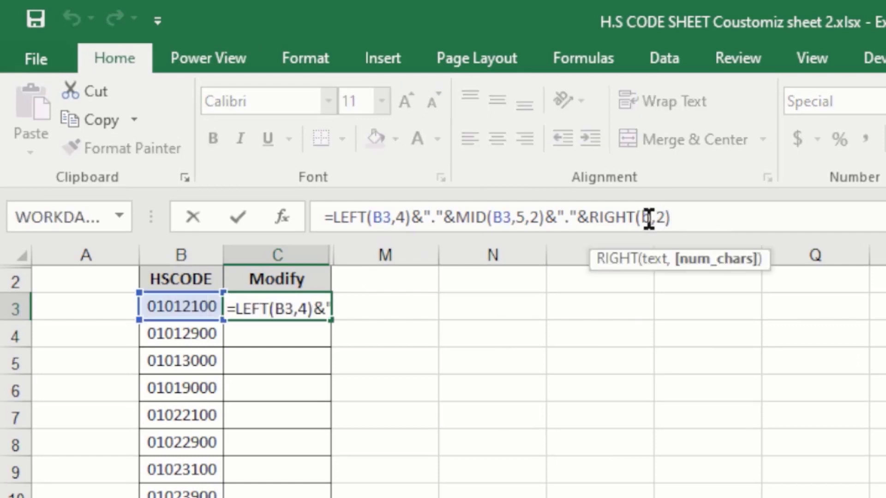
left_click(653, 218)
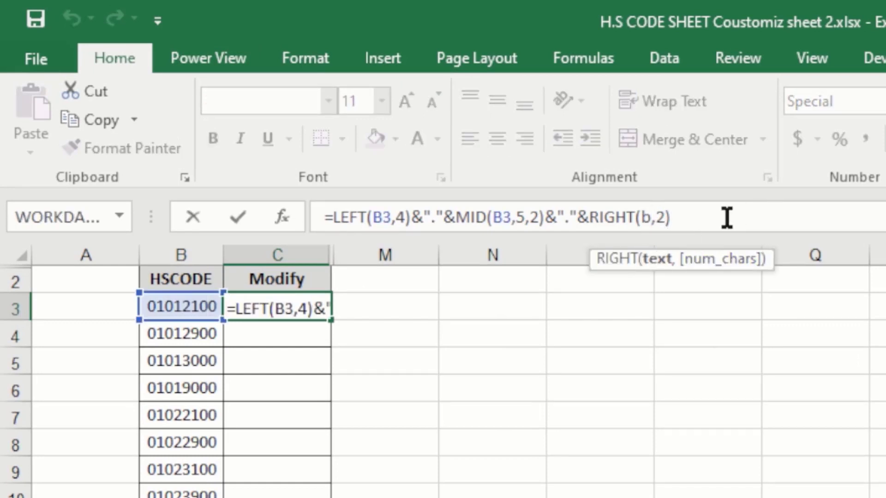
type("3")
key("Return")
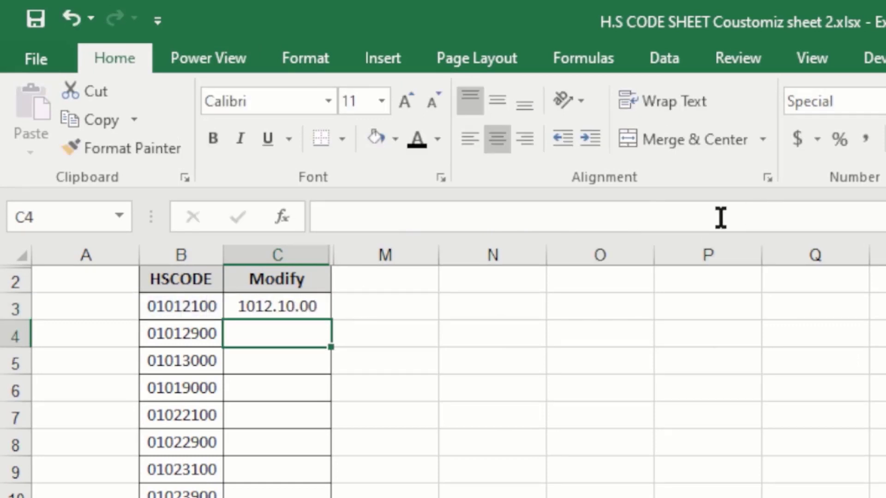
left_click(306, 290)
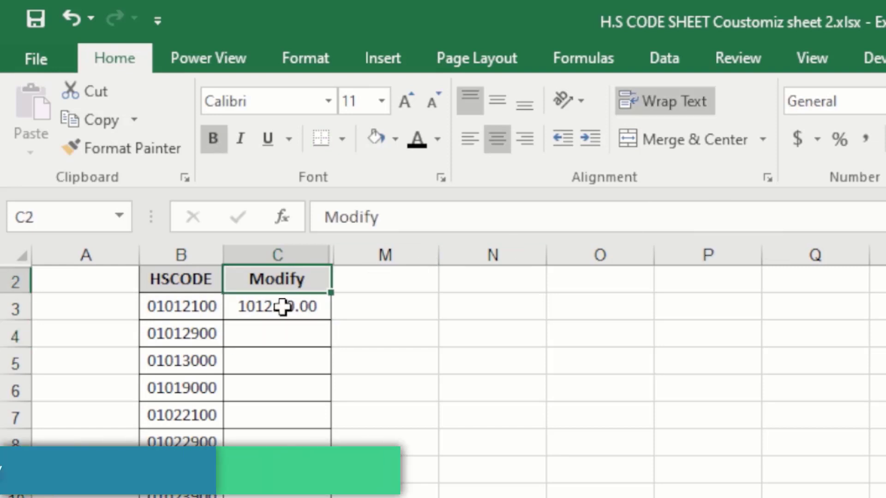
left_click(285, 306)
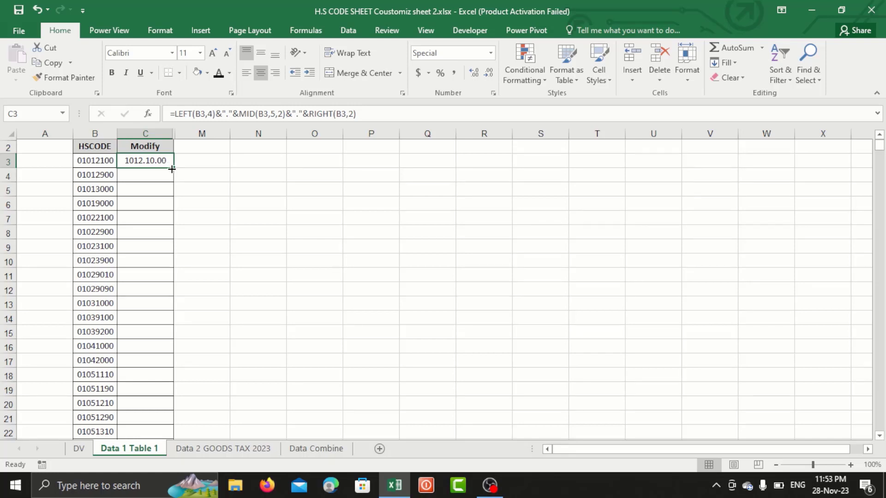
Step: Fill the C3 formula down the whole Modify column and scroll through the results
double_click(174, 169)
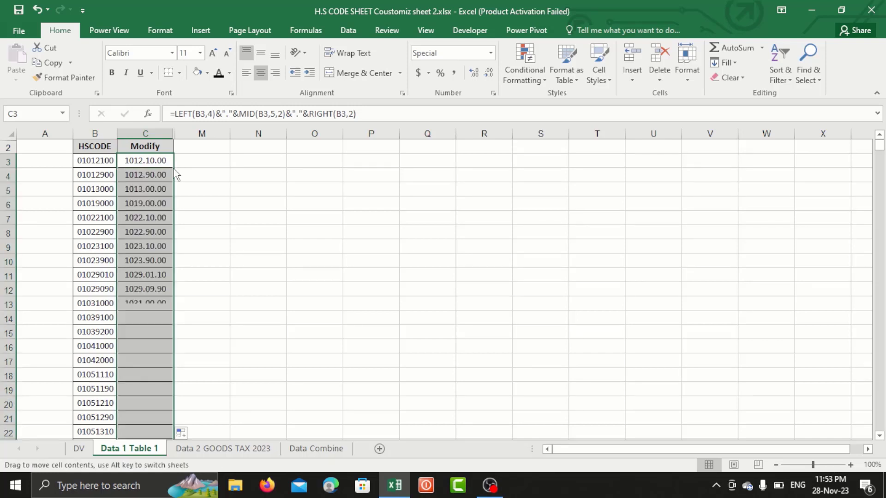
scroll(123, 249, "down", 6)
scroll(122, 250, "down", 12)
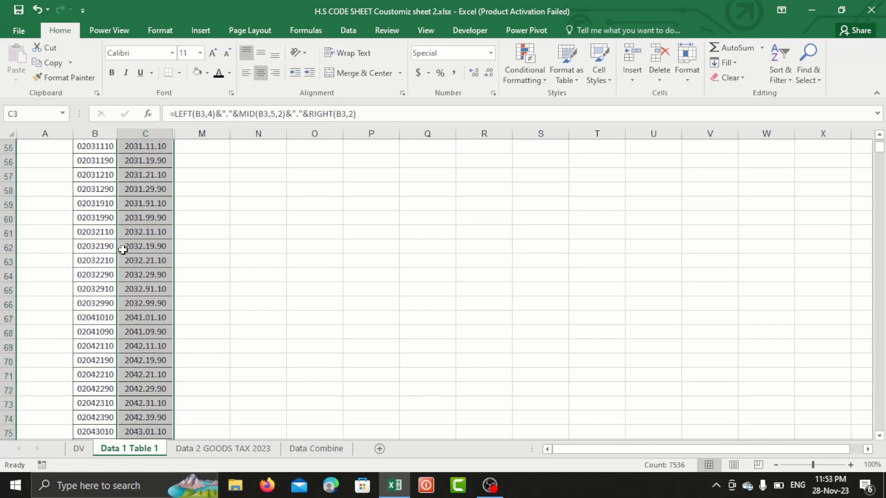
scroll(122, 249, "down", 13)
scroll(122, 249, "up", 20)
scroll(122, 249, "up", 5)
Step: Check the copied formulas in C3 to C5 against the raw HS codes in column B
left_click(141, 180)
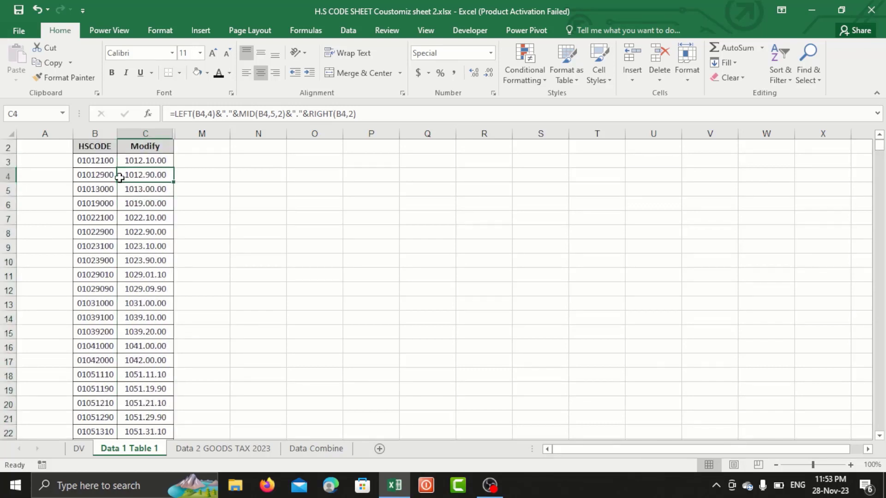
left_click(112, 179)
left_click(148, 187)
left_click(133, 175)
left_click(105, 146)
left_click(120, 160)
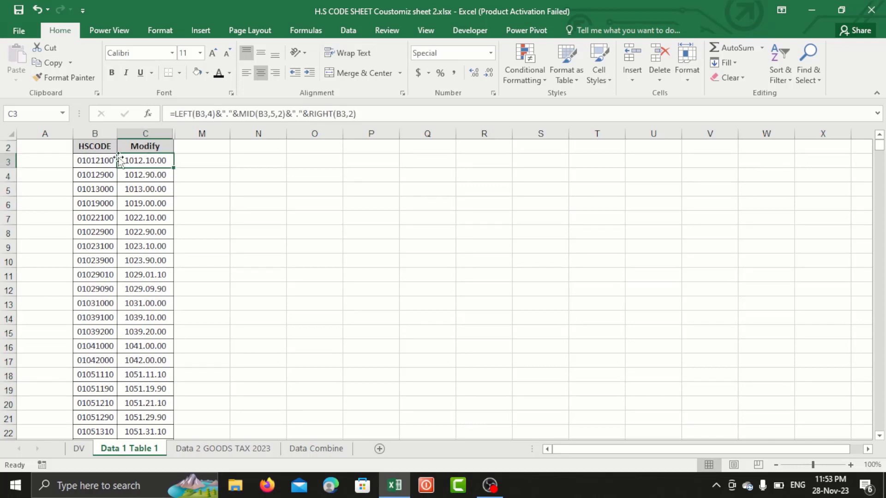
left_click(107, 151)
left_click(88, 175)
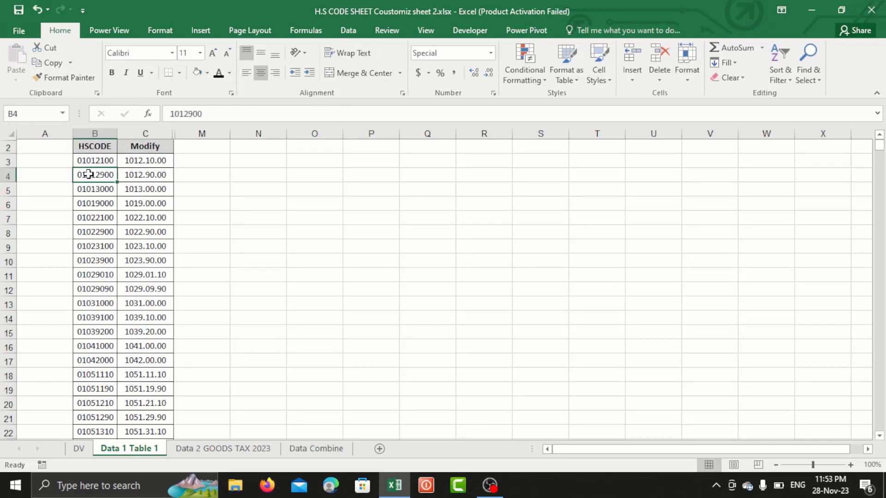
left_click(150, 129)
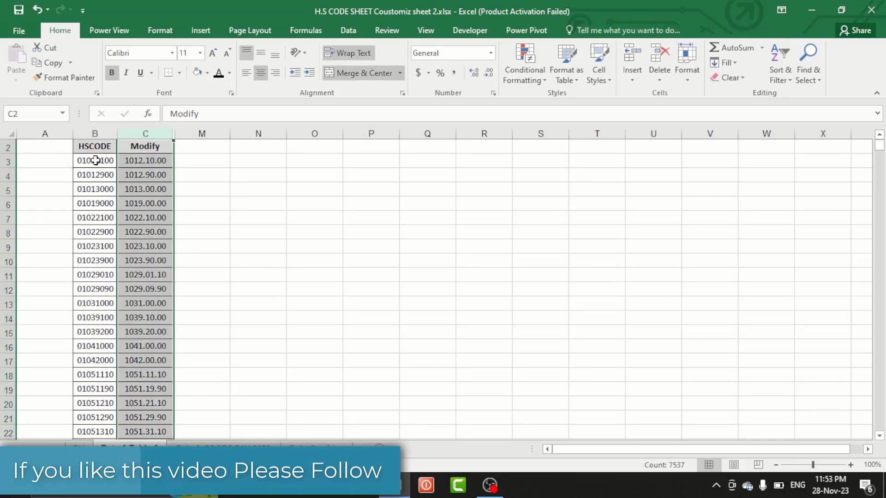
left_click(130, 160)
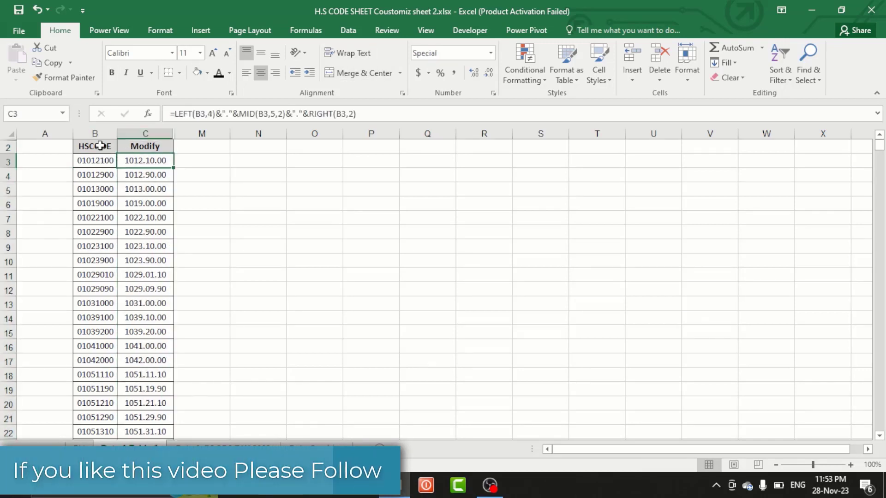
left_click(96, 146)
left_click(168, 148)
left_click(134, 160)
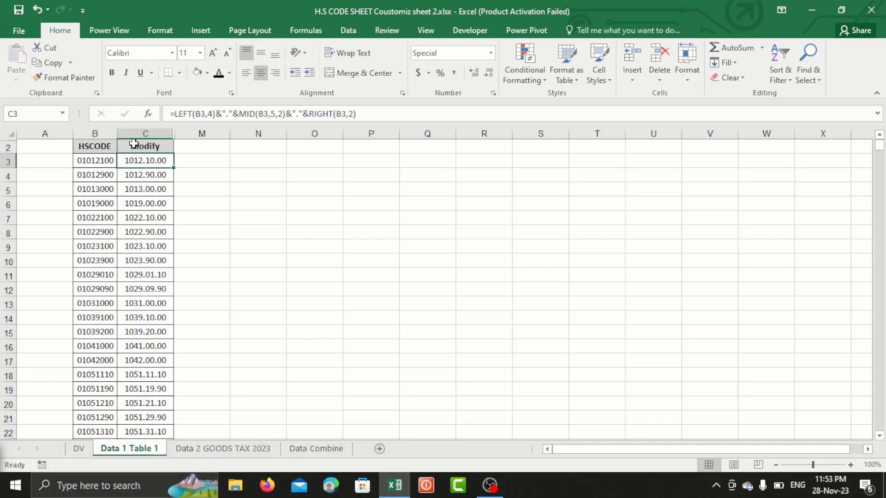
left_click(134, 132)
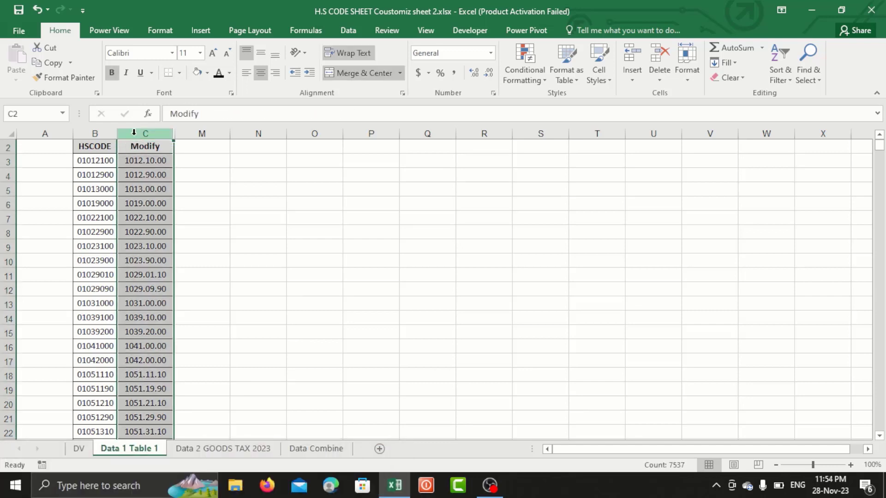
left_click_drag(134, 135, 179, 143)
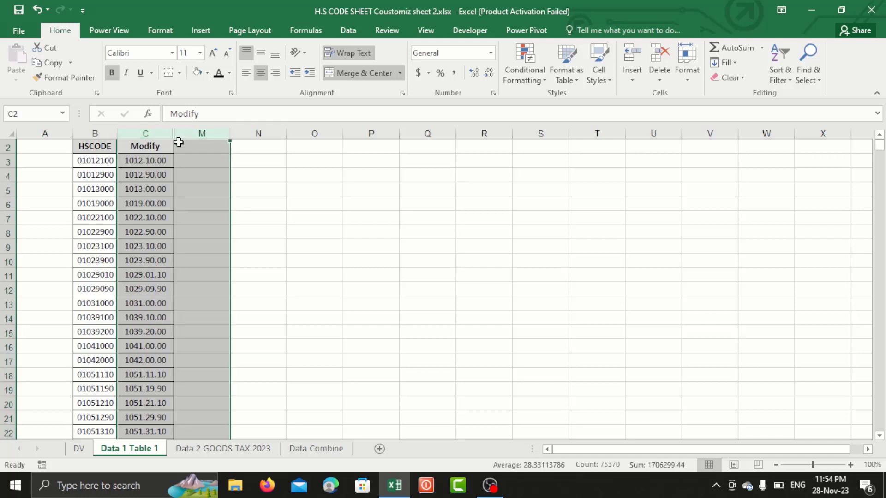
left_click(175, 184)
left_click(142, 179)
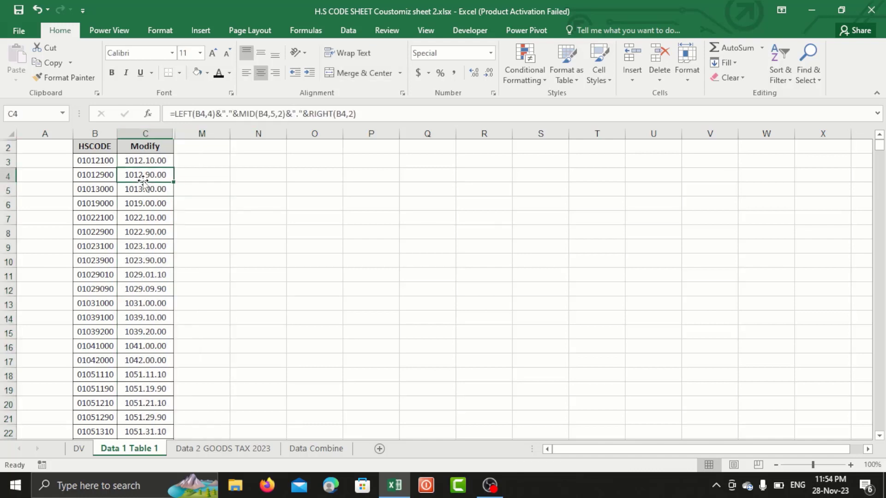
left_click(141, 218)
left_click(233, 205)
left_click(153, 189)
left_click(97, 175)
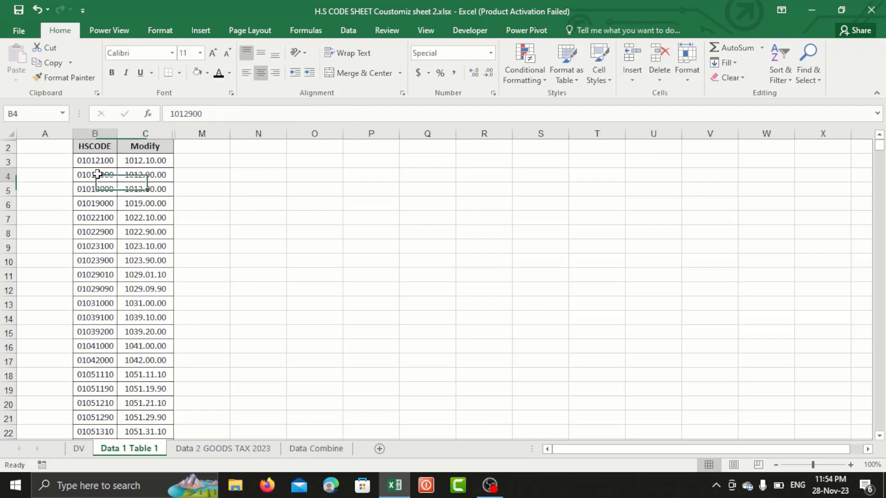
left_click(170, 191)
left_click(238, 189)
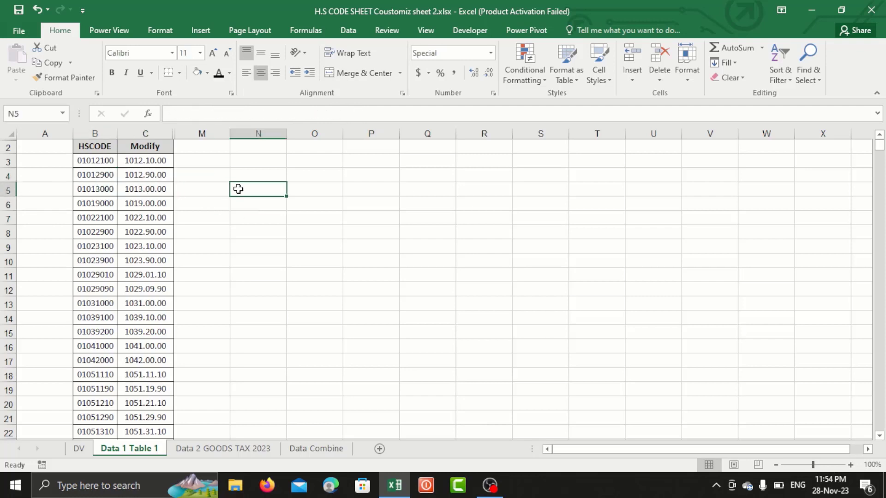
left_click(141, 183)
left_click(149, 211)
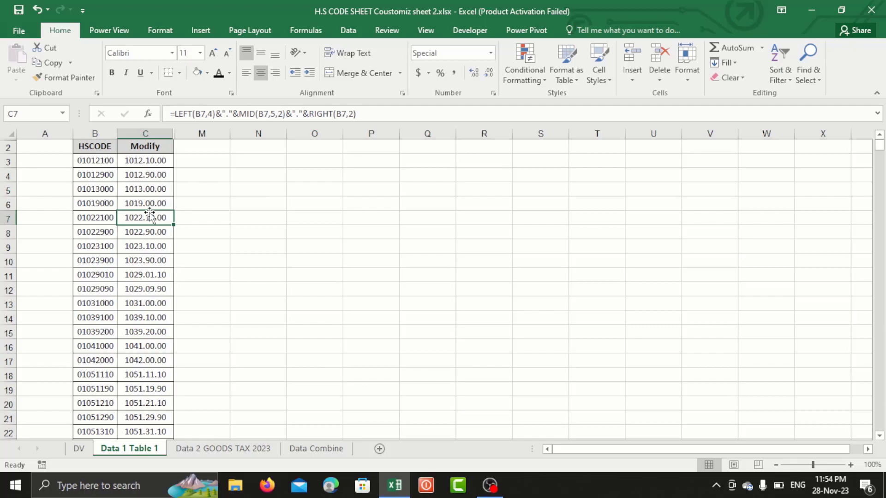